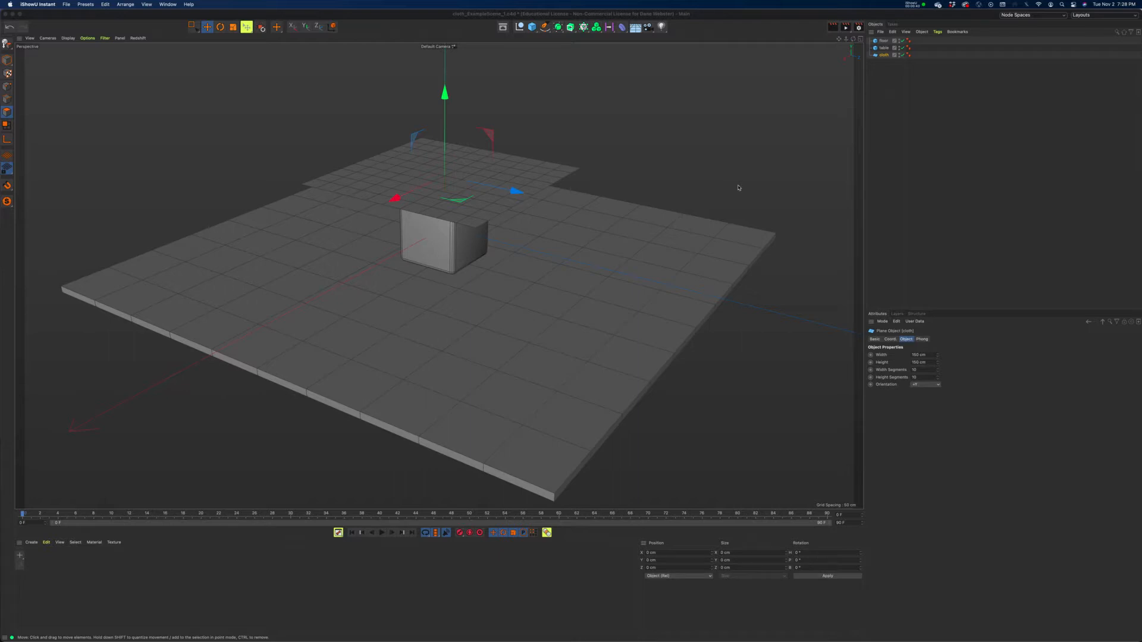
Step: Examine the floor, table cube and cloth plane in the scene from several angles
left_click(474, 326)
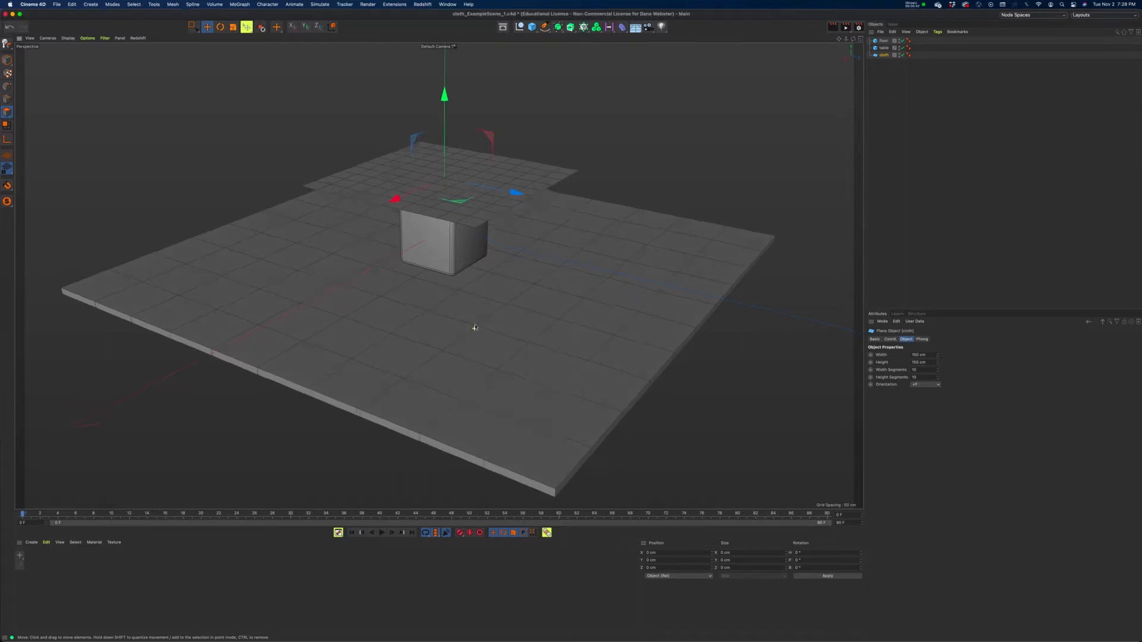
mouse_move(473, 326)
left_mouse_down("alt")
mouse_move(476, 311)
mouse_move(472, 327)
left_mouse_up("alt")
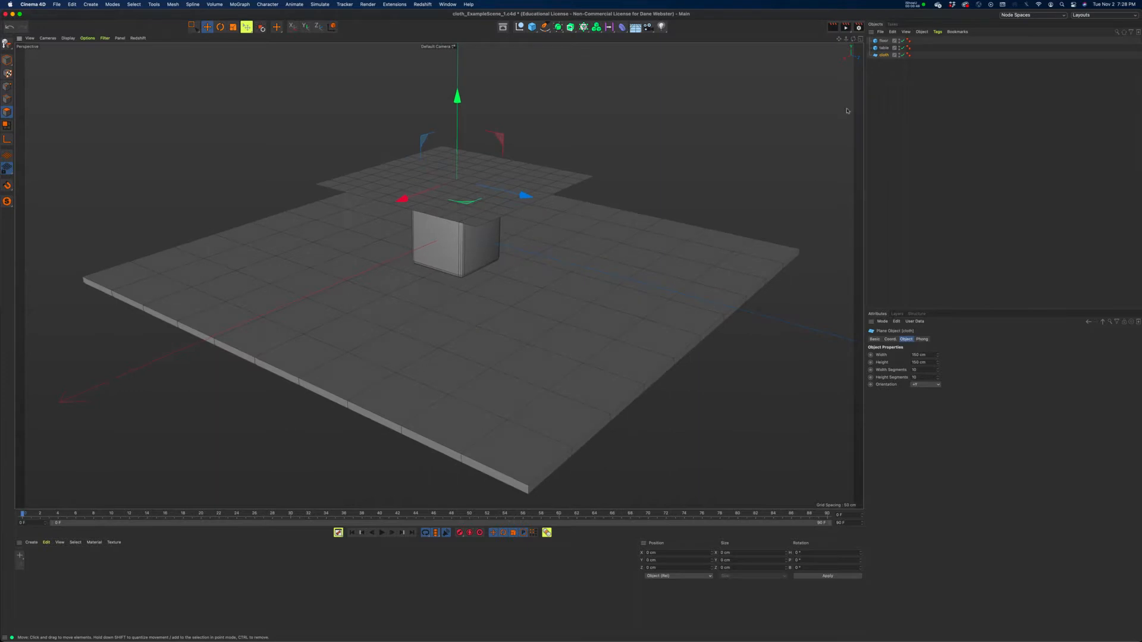
left_click(885, 48)
left_click_drag(526, 252, 540, 291, "alt")
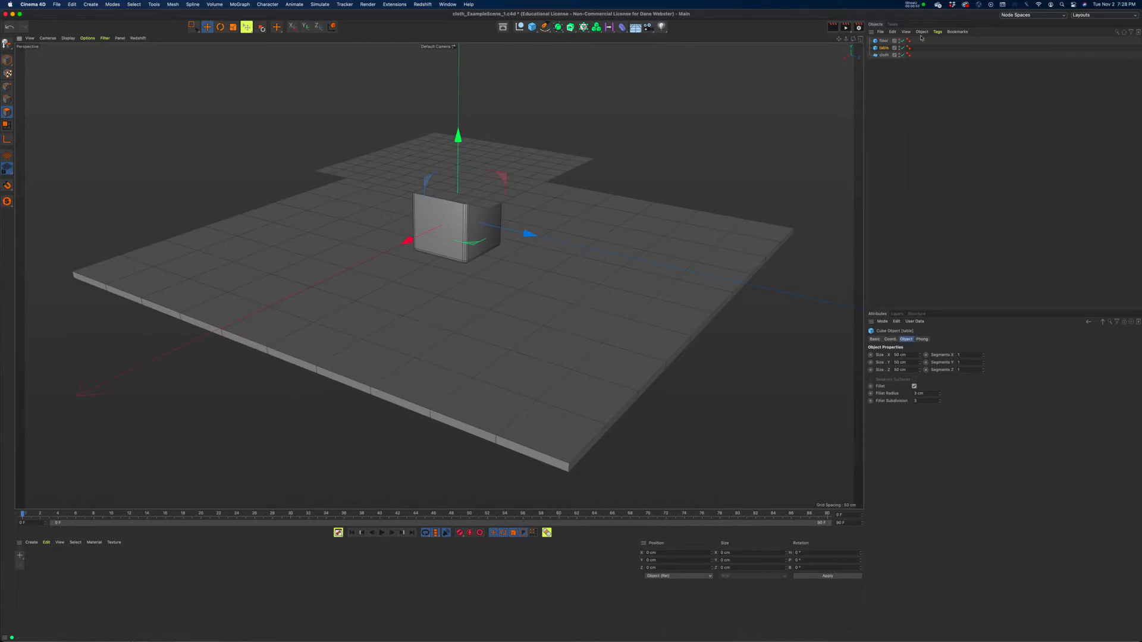
left_click(884, 56)
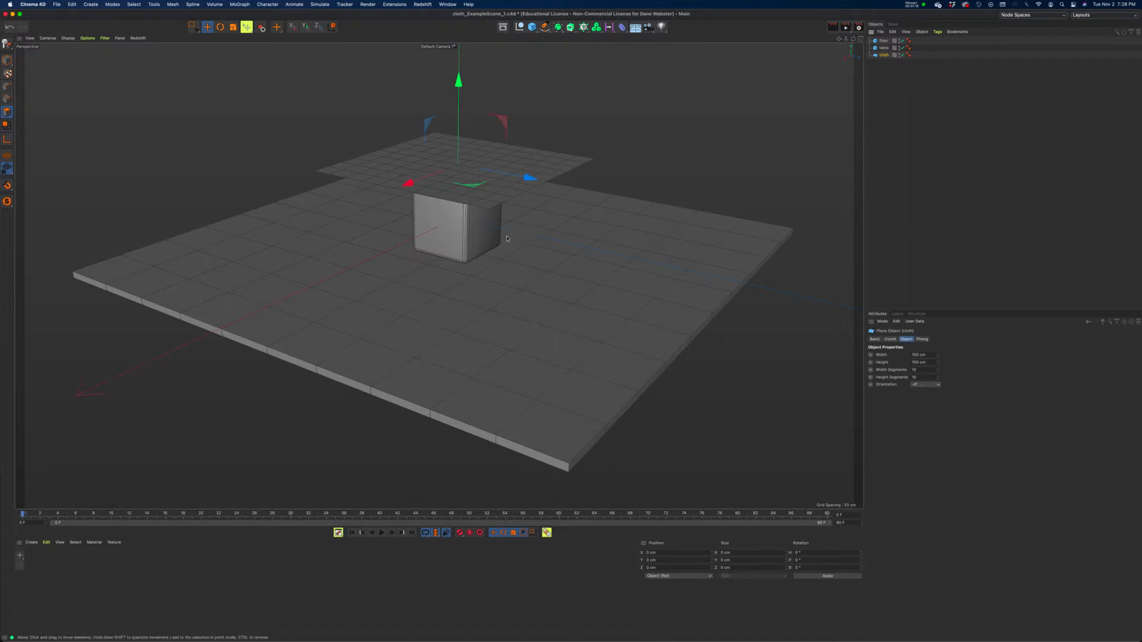
mouse_move(505, 236)
left_mouse_down("alt")
mouse_move(553, 262)
mouse_move(515, 245)
left_mouse_up("alt")
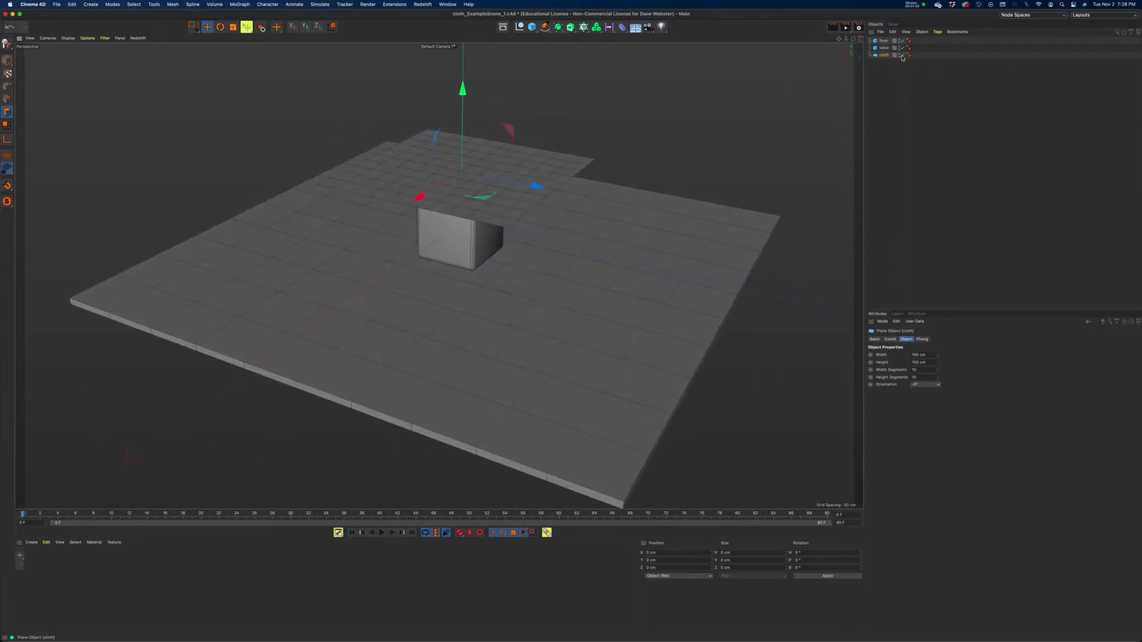
Step: Duplicate the cloth plane and disable the original, leaving the copy selected
left_click_drag(887, 55, 891, 66, "ctrl")
left_click(905, 56)
left_click(884, 57)
left_click(885, 63)
Step: Play the timeline with the untagged cloth copy, stop it and return to the first frame
left_click(383, 533)
left_click(382, 533)
left_click(352, 533)
Step: Add a Cloth simulation tag to the cloth copy and make the plane editable
right_click(883, 64)
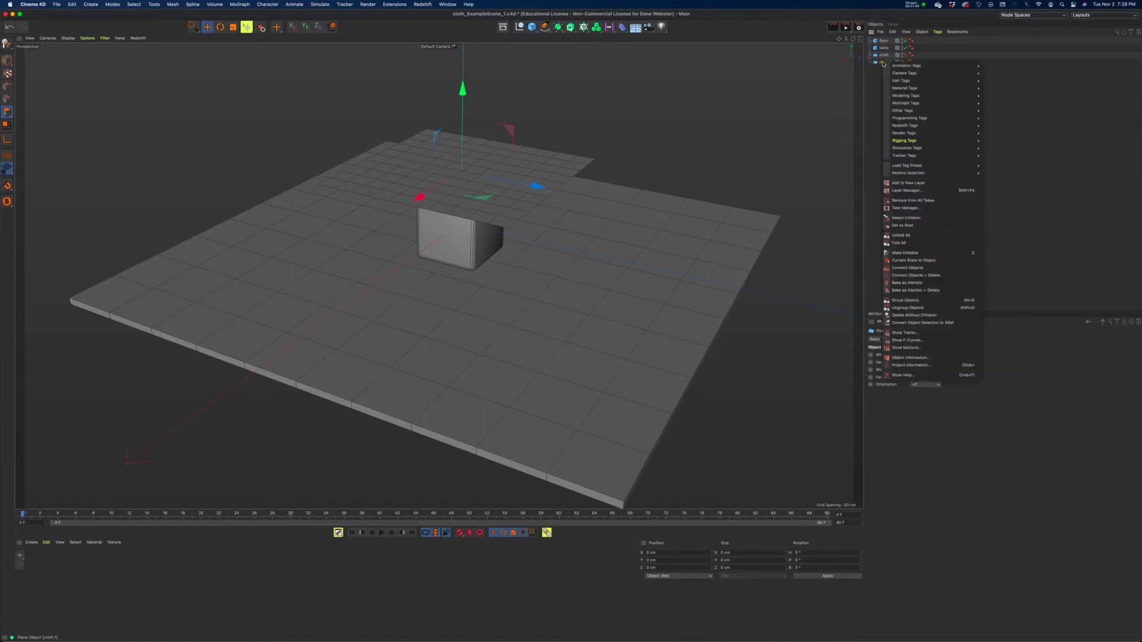
mouse_move(931, 151)
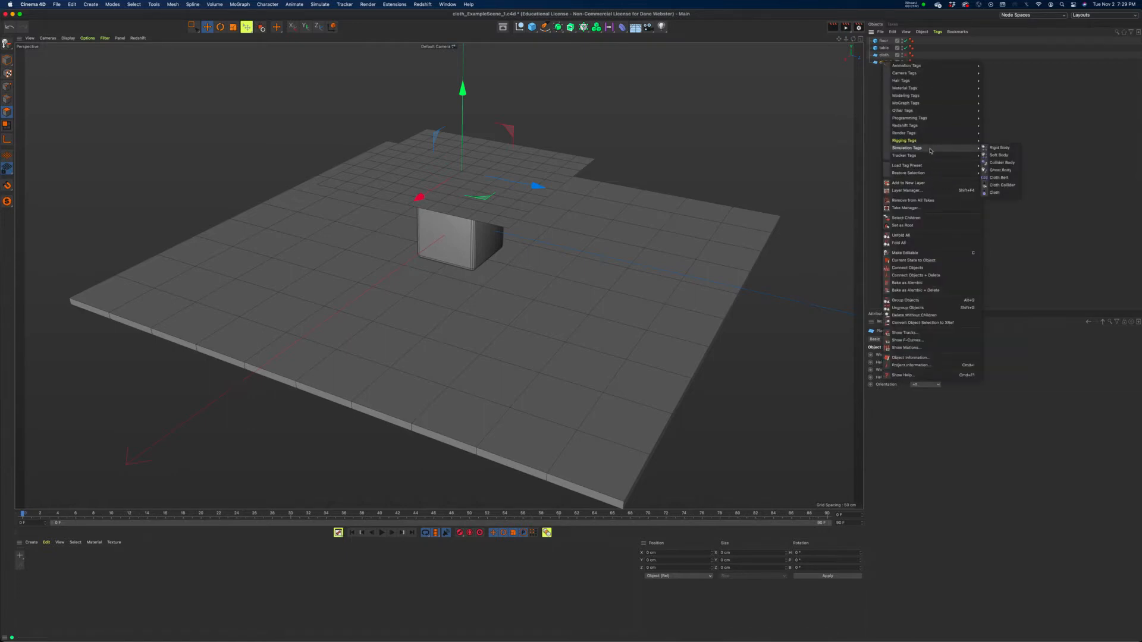
left_click(996, 193)
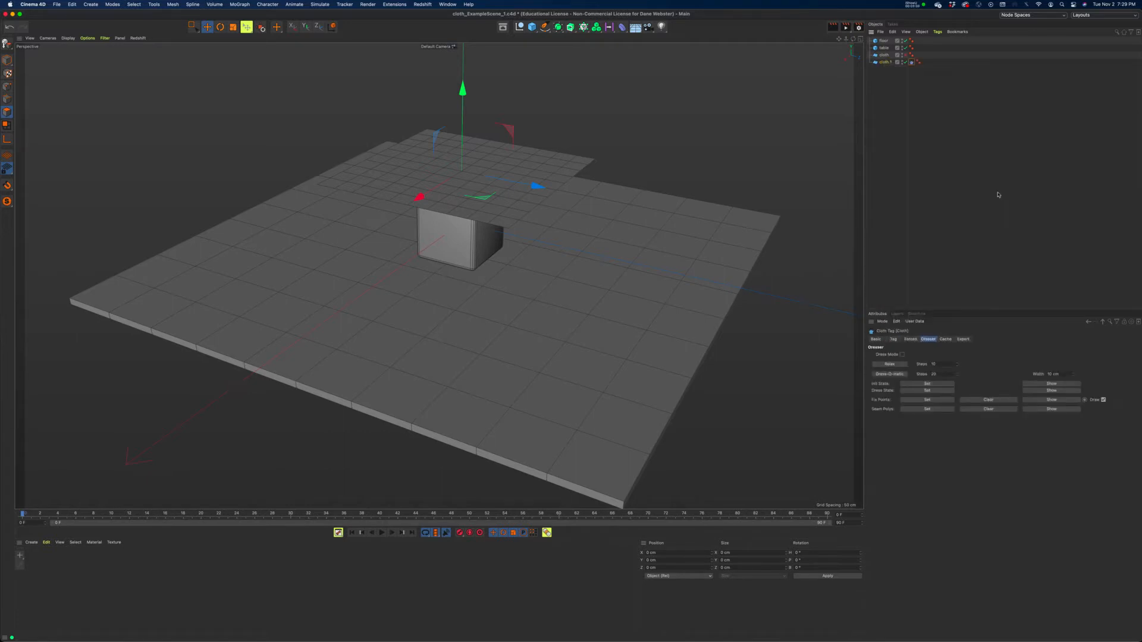
left_click(884, 64)
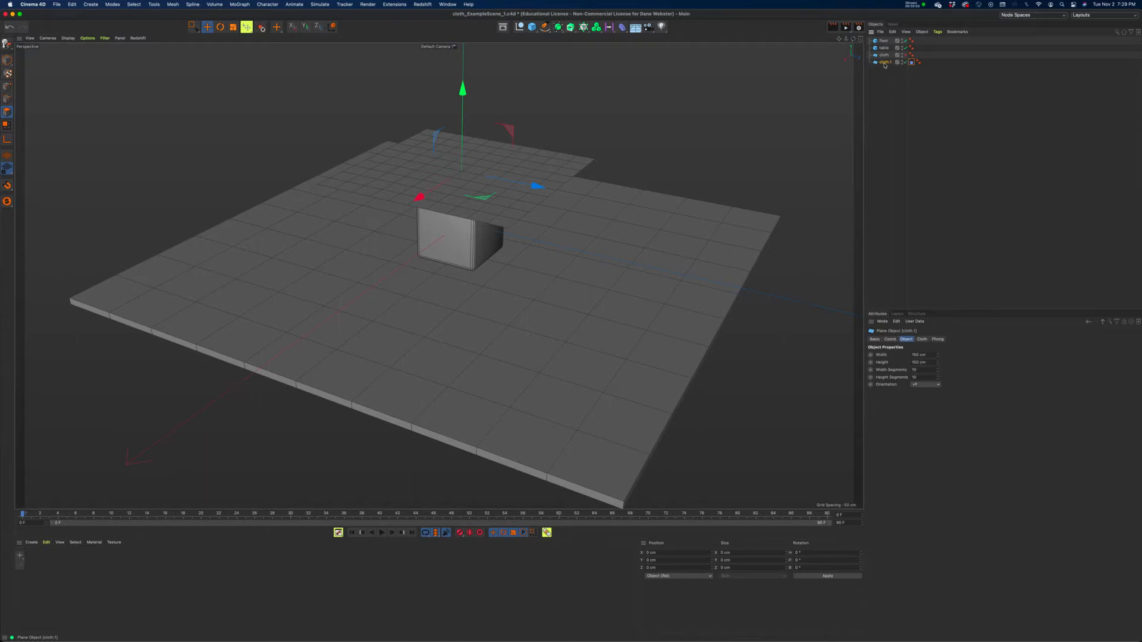
key("c")
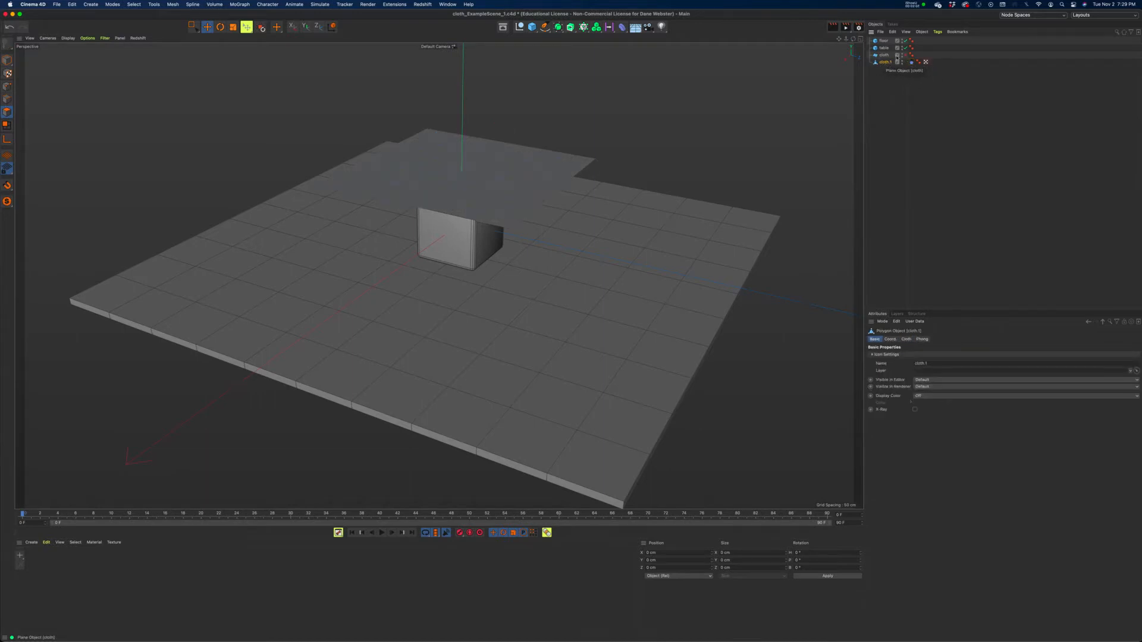
Step: Test the falling cloth without colliders, return to the first frame and view the Cloth tag's Forces settings
left_click(382, 533)
left_click(382, 533)
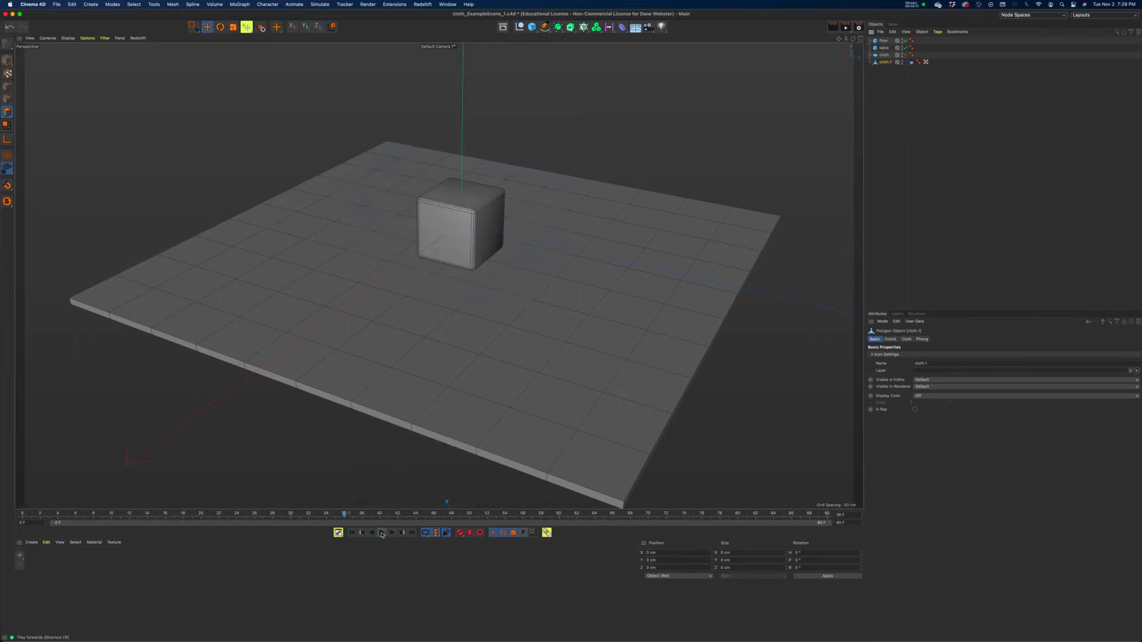
left_click(352, 533)
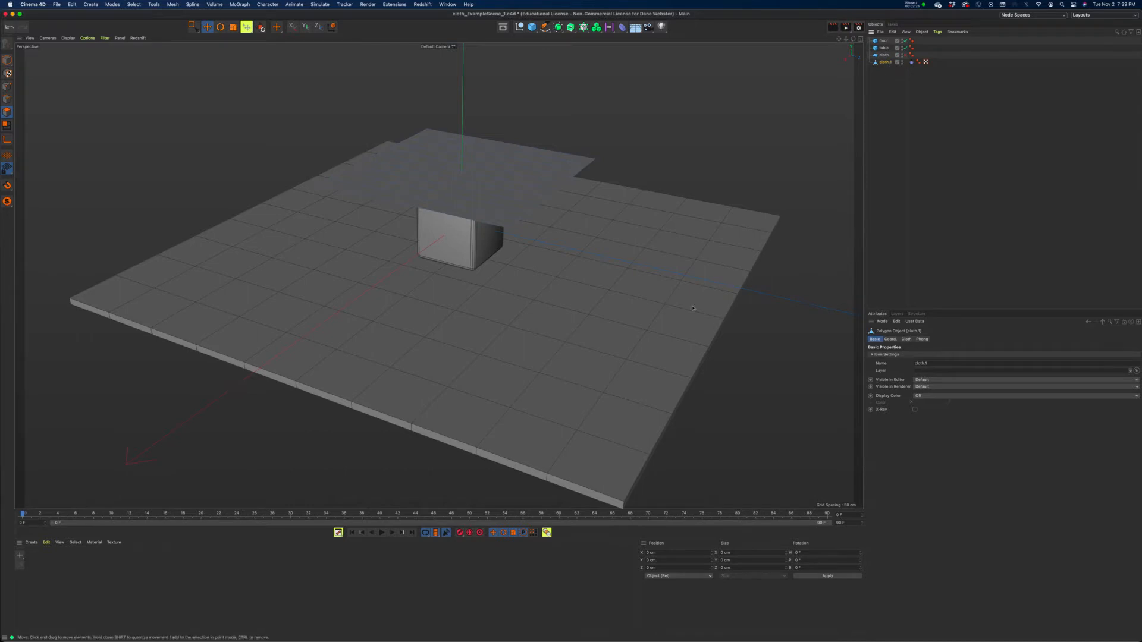
left_click(911, 62)
left_click(912, 339)
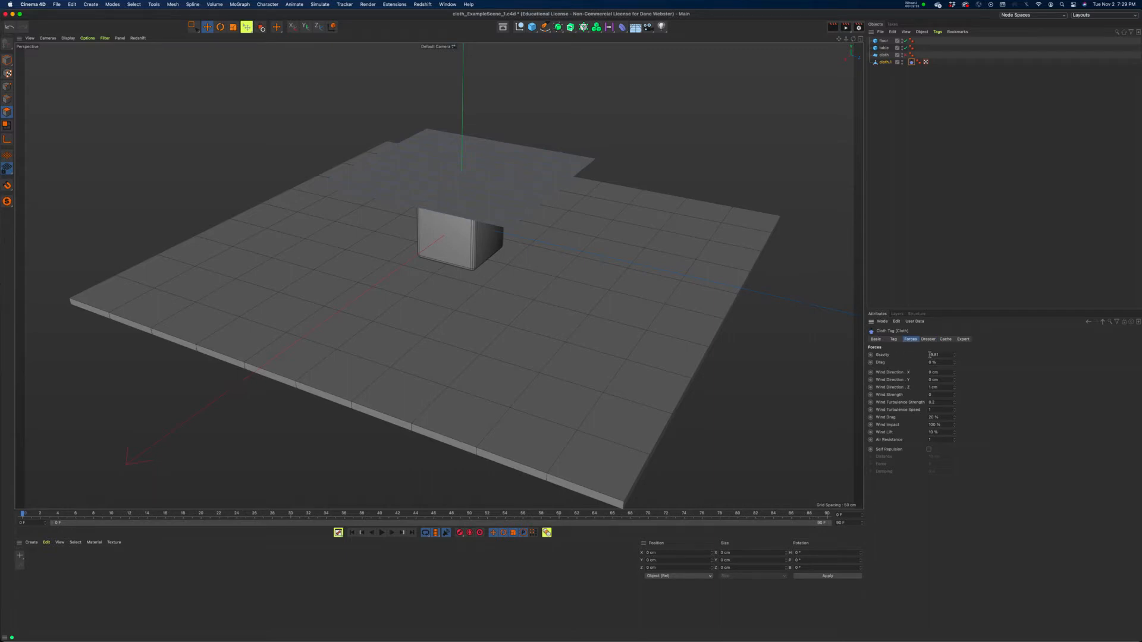
Step: Add a Cloth Collider tag to the table cube and copy that tag onto the floor
left_click(885, 49)
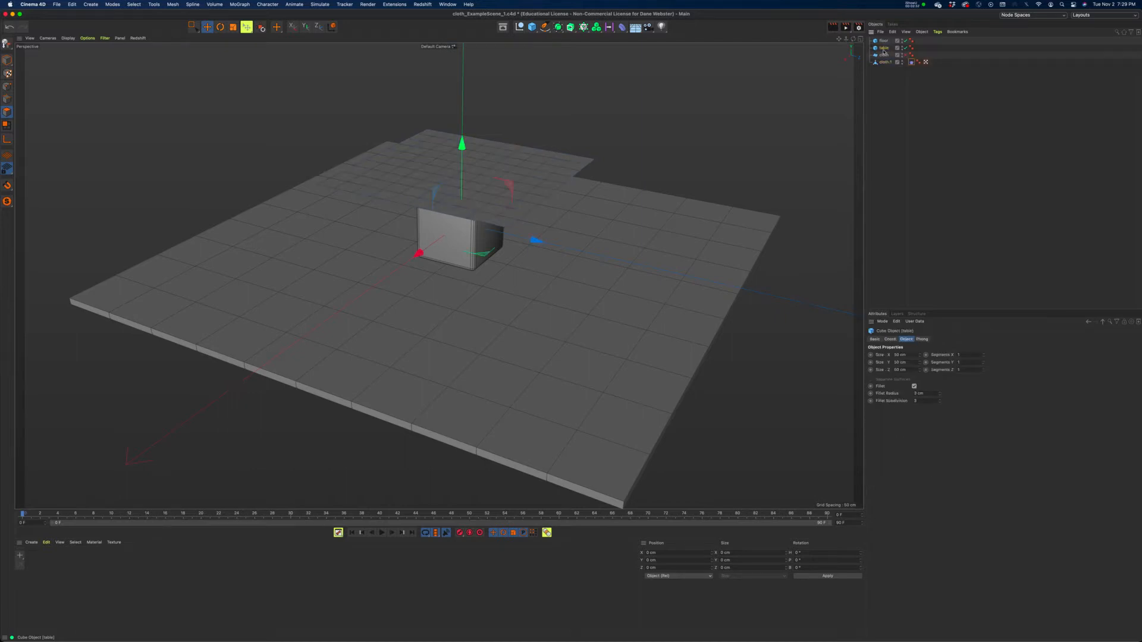
right_click(885, 51)
mouse_move(907, 136)
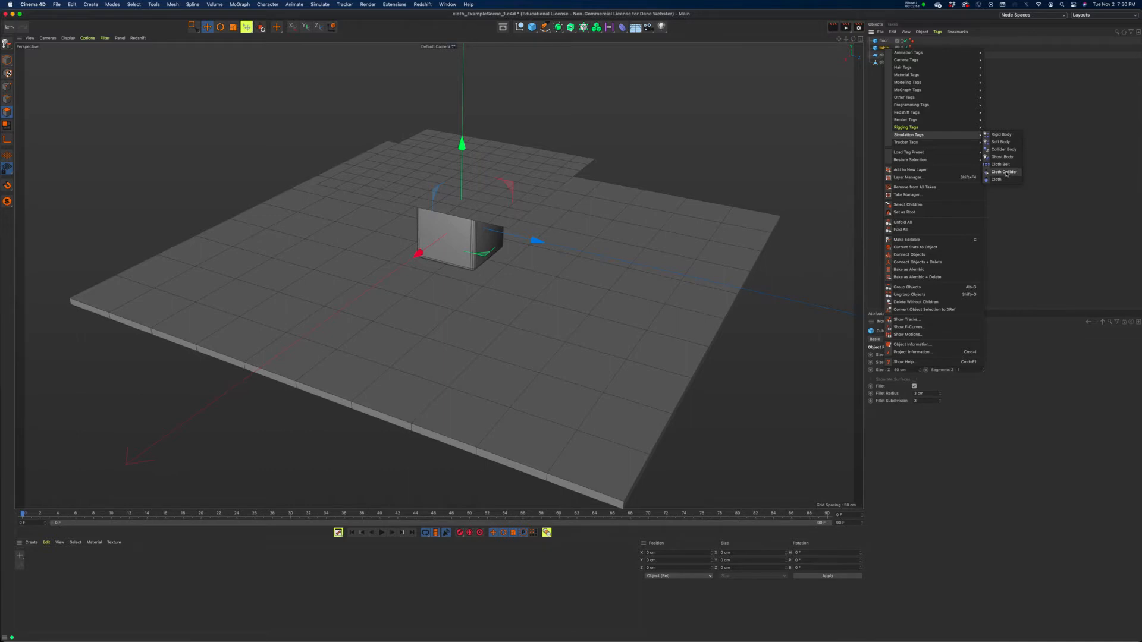
left_click(1005, 173)
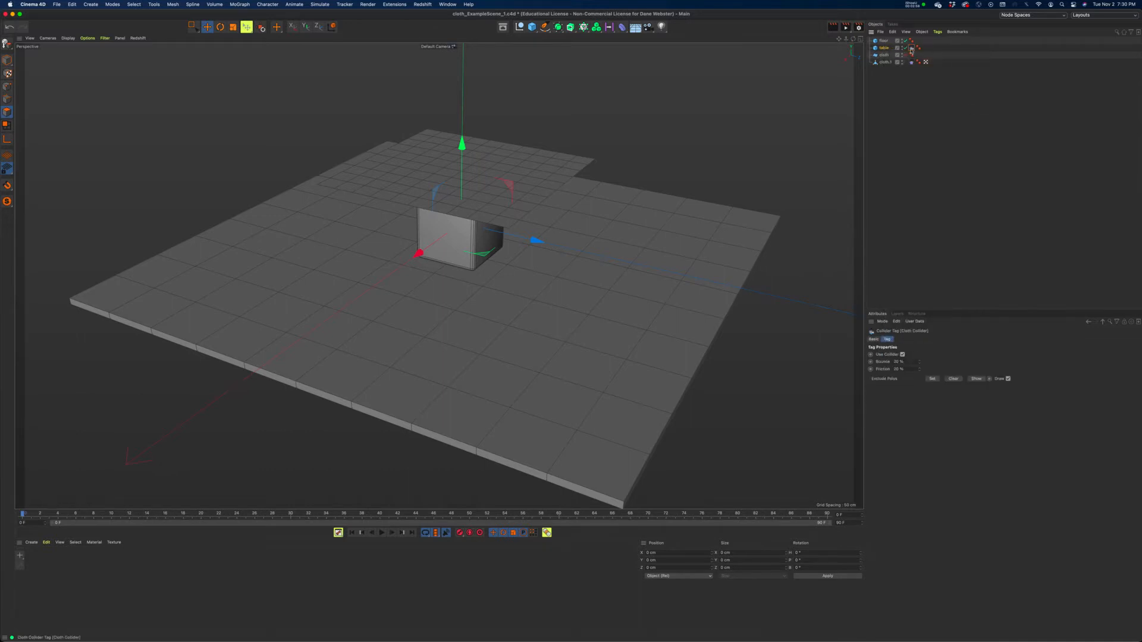
mouse_move(911, 50)
left_mouse_down("ctrl")
mouse_move(913, 59)
mouse_move(910, 43)
left_mouse_up("ctrl")
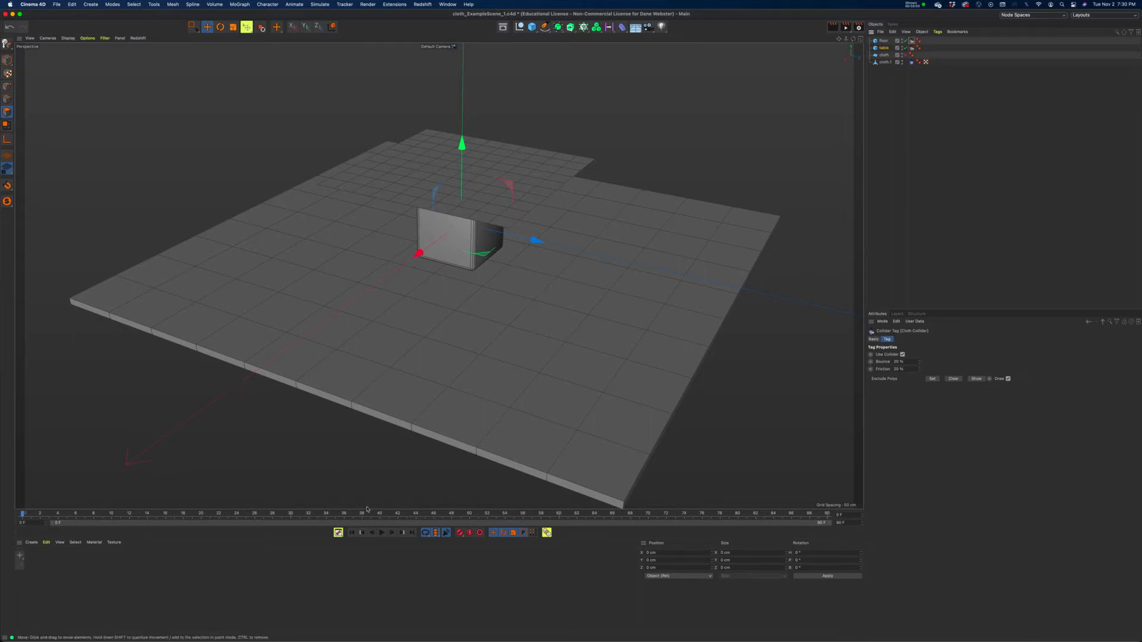
Step: Play the simulation against the colliders, inspect the cloth draped over the table and return to the first frame
left_click(382, 532)
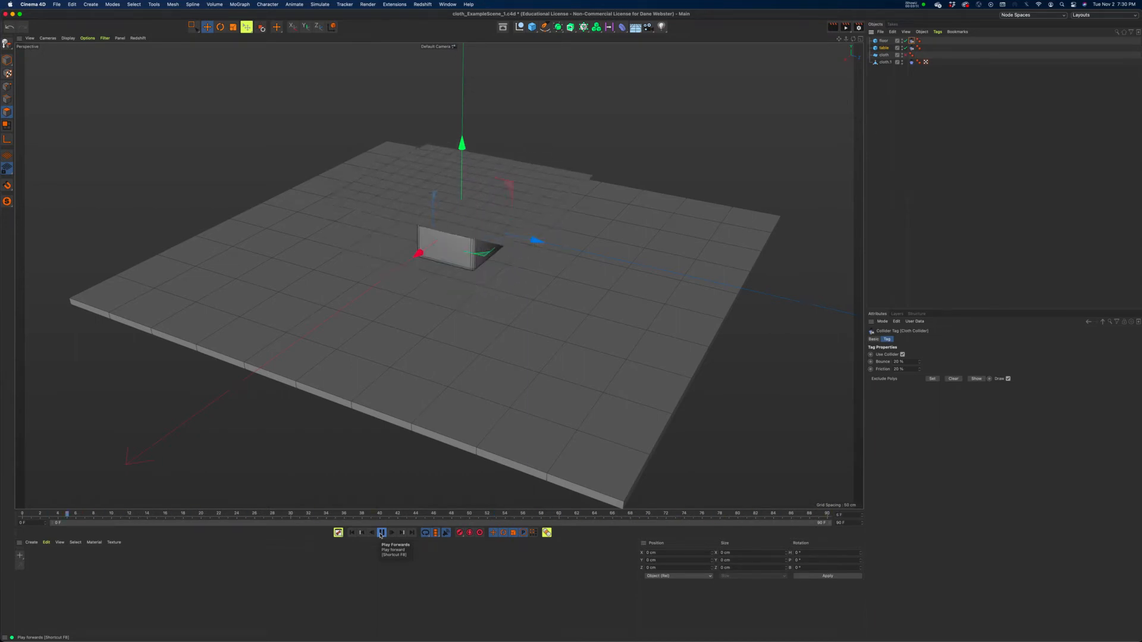
left_click(381, 533)
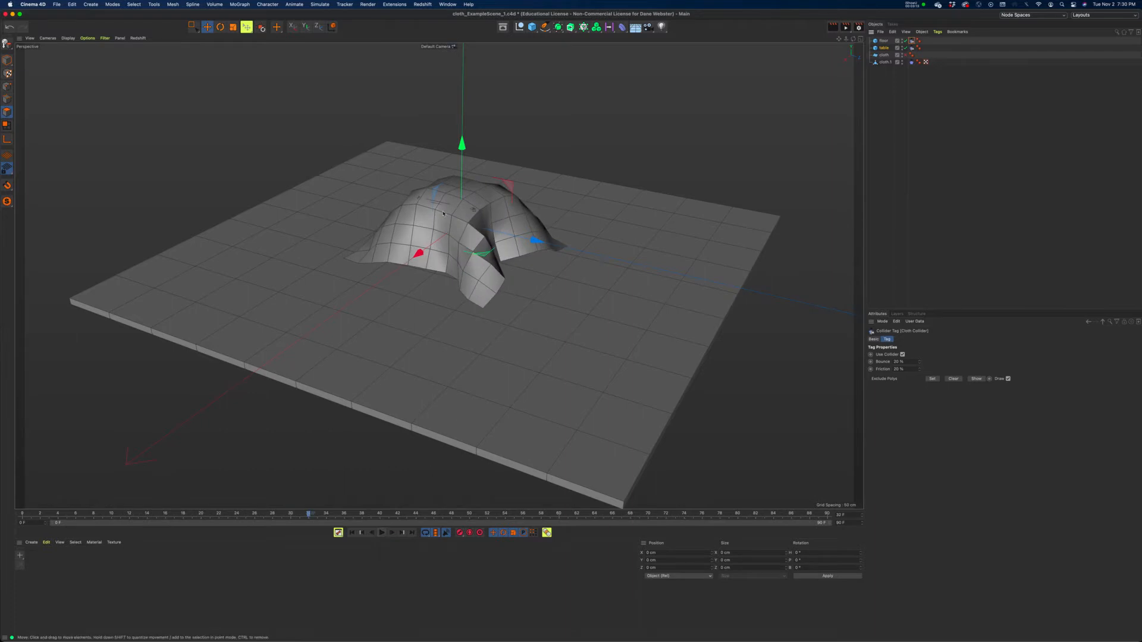
right_click_drag(432, 200, 507, 201, "alt")
left_click_drag(507, 201, 470, 228, "alt")
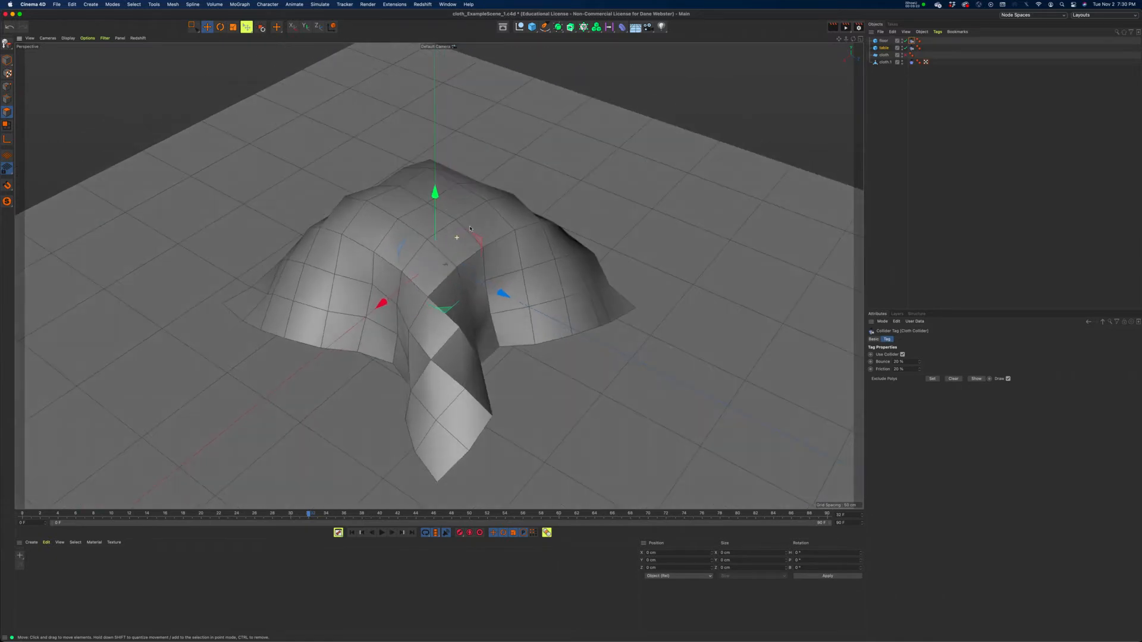
scroll(493, 263, "down", 5)
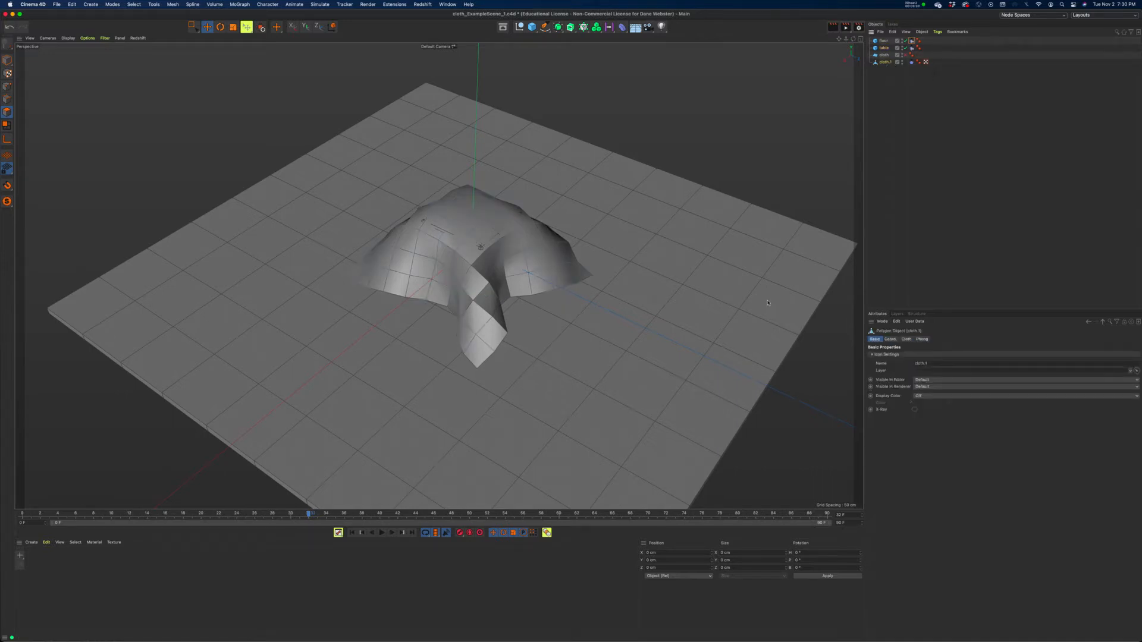
left_click(351, 532)
Step: Move the Cloth tag from the editable copy onto the original cloth plane
mouse_move(439, 276)
left_mouse_down("alt")
mouse_move(457, 259)
mouse_move(438, 276)
left_mouse_up("alt")
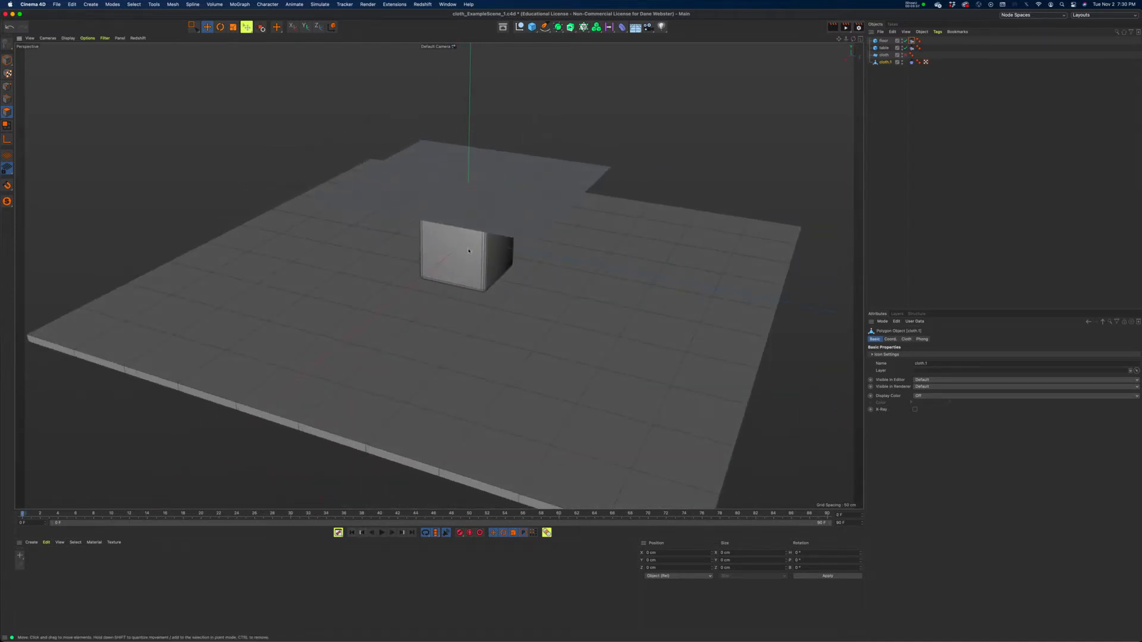
right_click_drag(438, 276, 516, 294, "alt")
left_click_drag(516, 294, 517, 262, "alt")
left_click(884, 55)
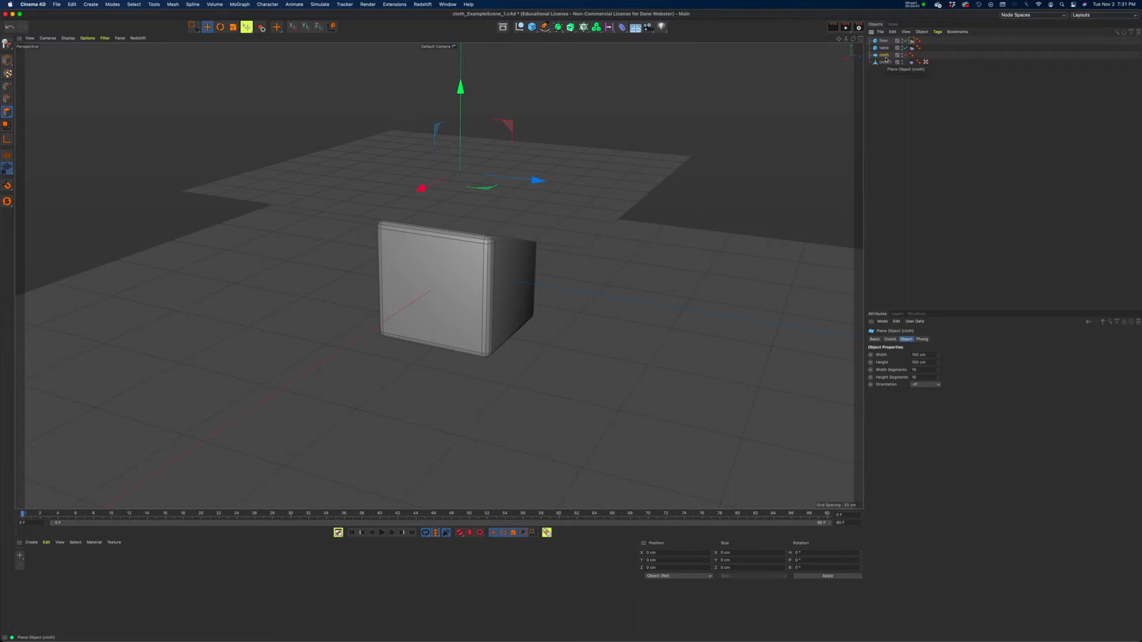
scroll(667, 159, "down", 3)
middle_click_drag(624, 219, 592, 235, "alt")
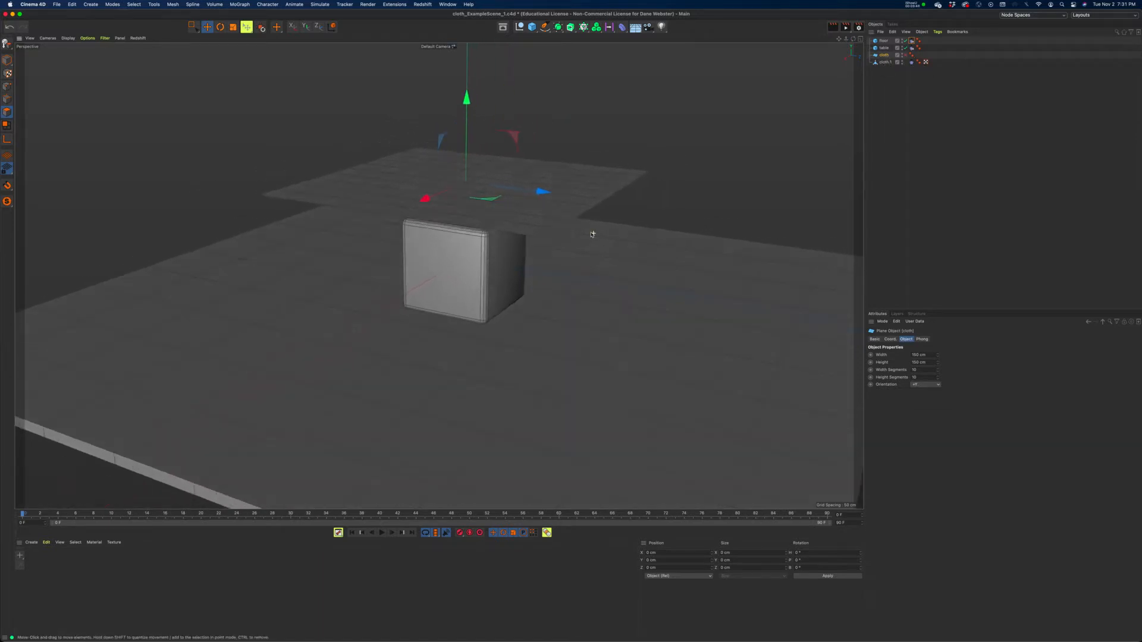
left_click_drag(592, 235, 591, 231, "alt")
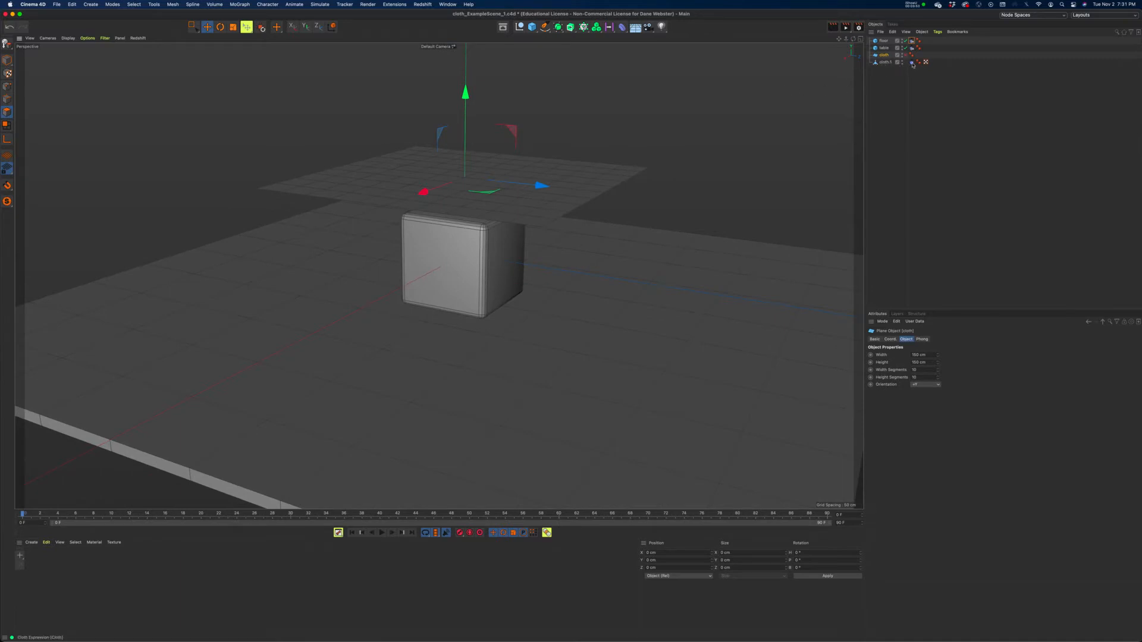
left_click_drag(916, 59, 912, 55)
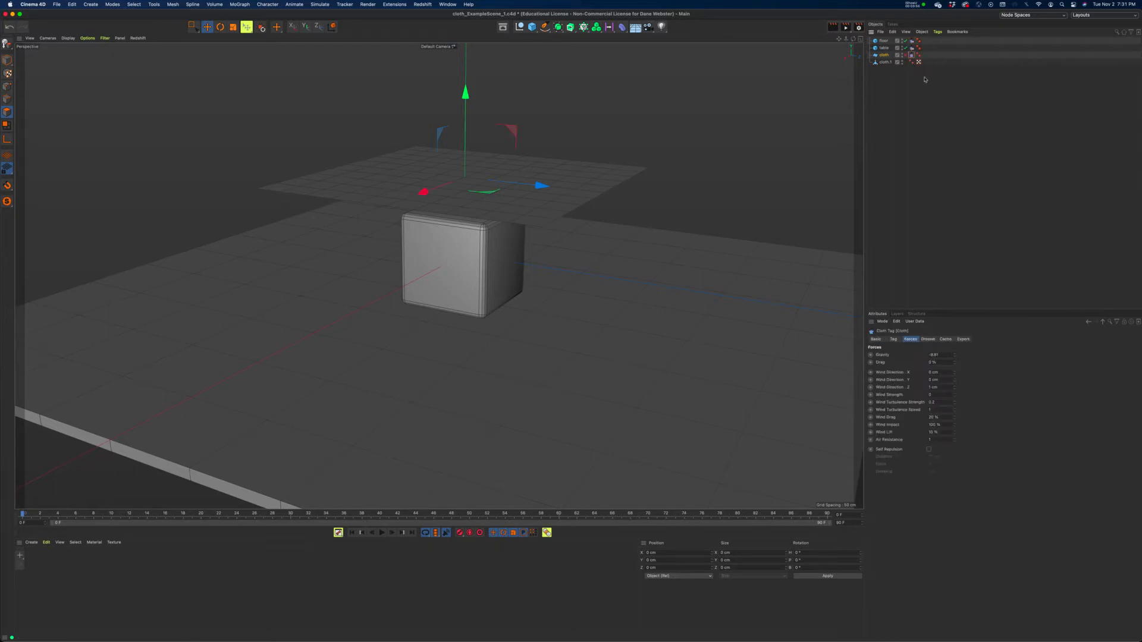
Step: Delete the low-resolution editable cloth and duplicate the original cloth plane with its Cloth tag
left_click(885, 62)
key("Delete")
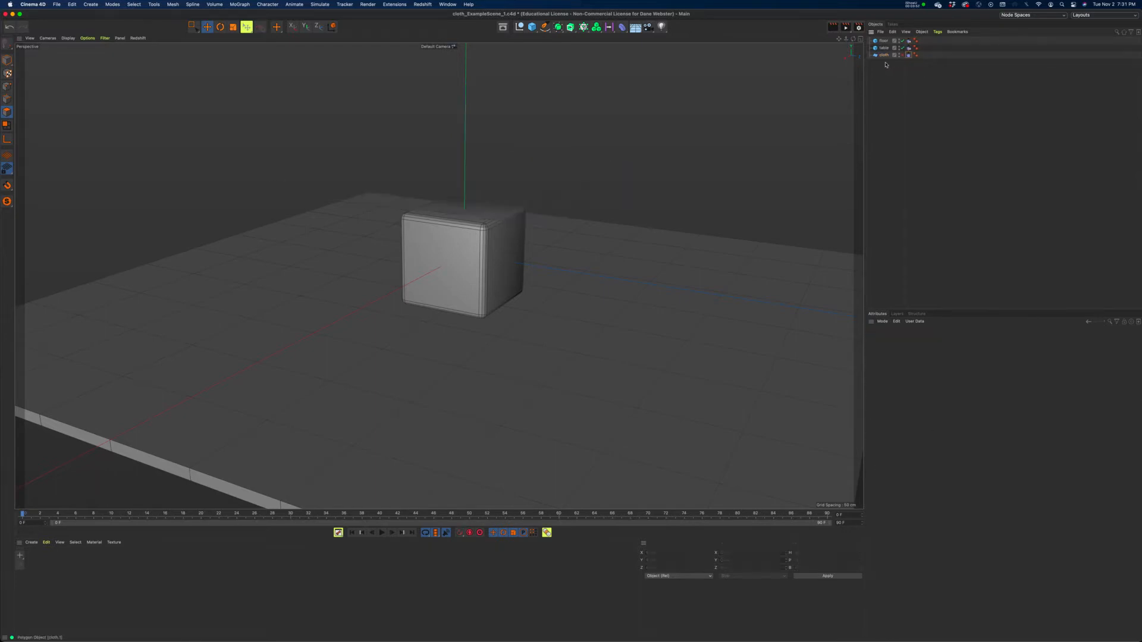
key("super+z")
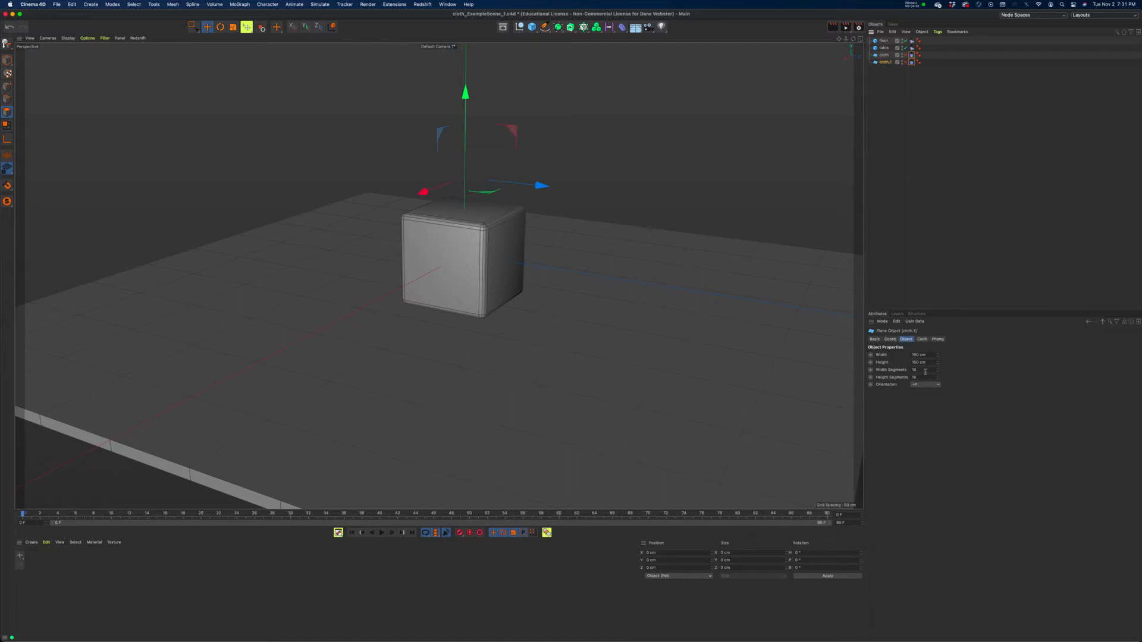
Step: Enable the new cloth copy and set its width and height segments to 100 each
left_click_drag(709, 242, 706, 245, "alt")
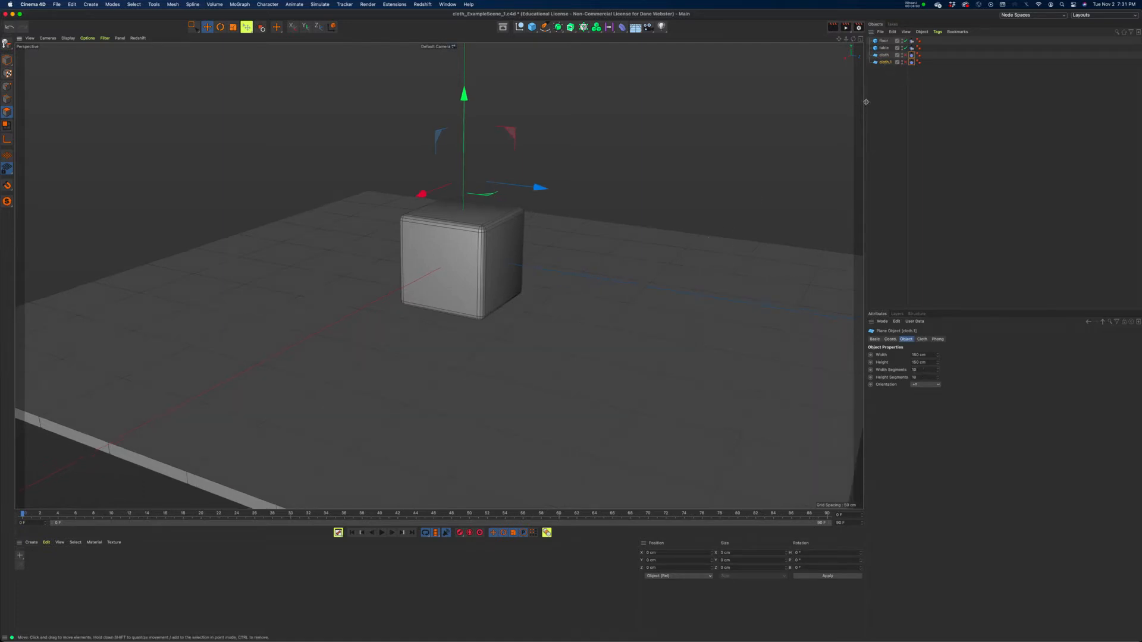
left_click(906, 62)
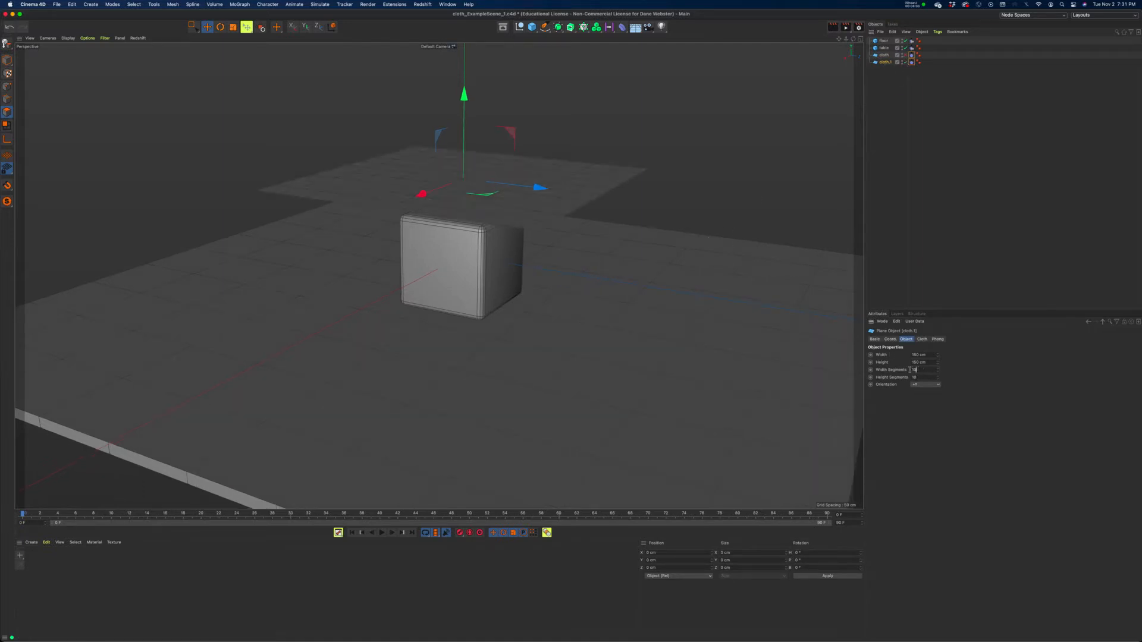
type("0")
key("Tab")
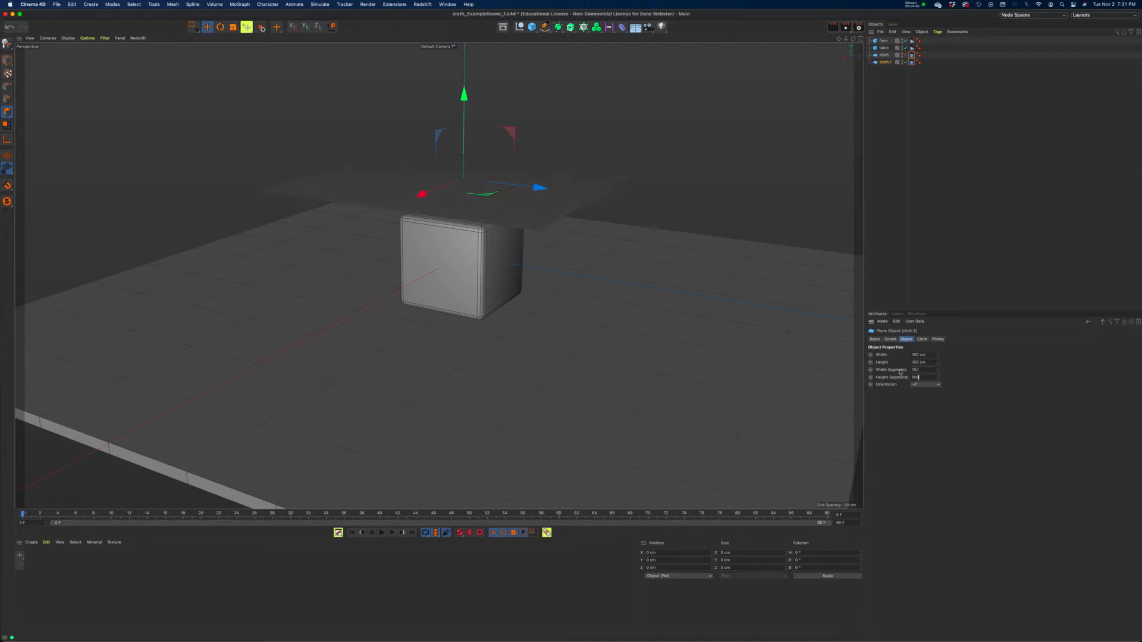
mouse_move(503, 253)
left_mouse_down("alt")
mouse_move(506, 243)
mouse_move(530, 253)
mouse_move(515, 271)
left_mouse_up("alt")
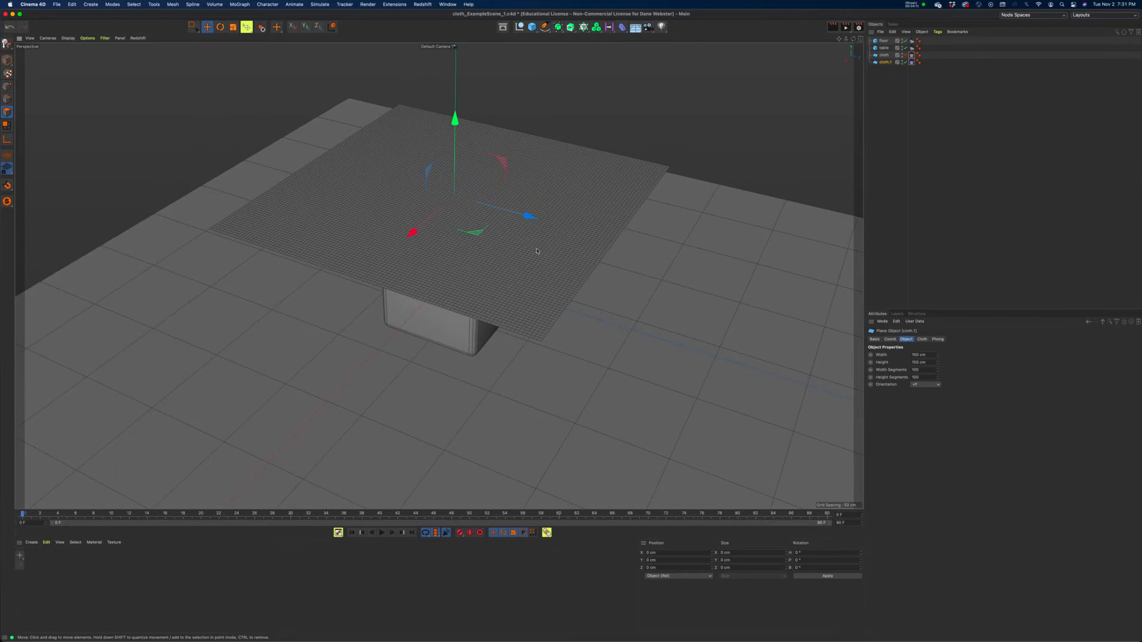
Step: Make the subdivided cloth copy editable, switch to Model mode and play the cloth simulation
key("c")
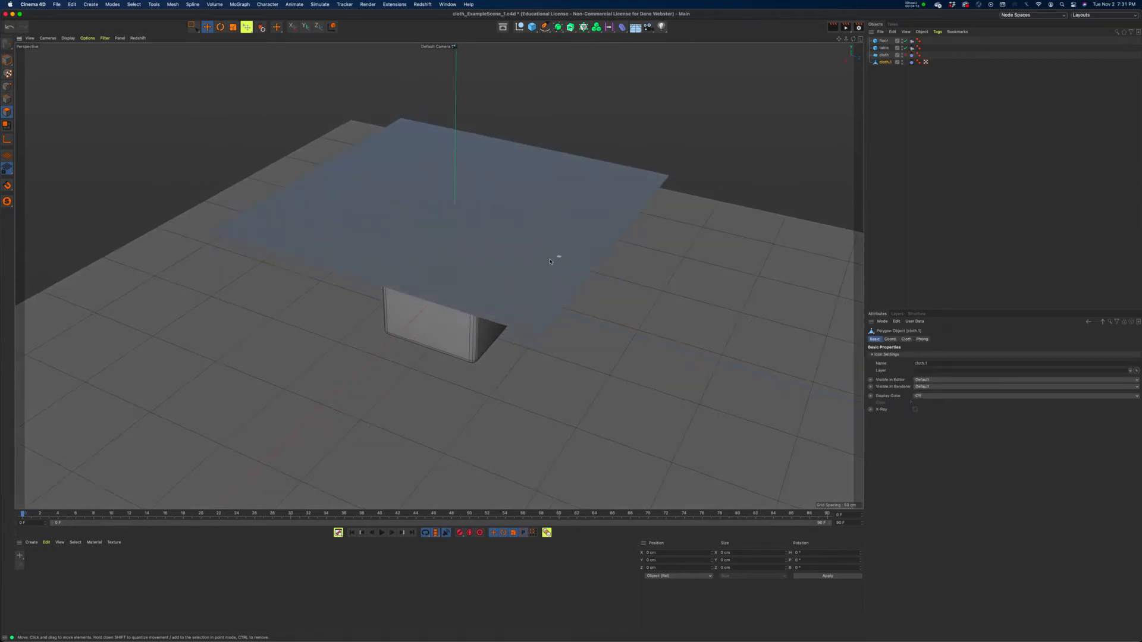
left_click_drag(549, 261, 641, 166, "alt")
left_click(7, 59)
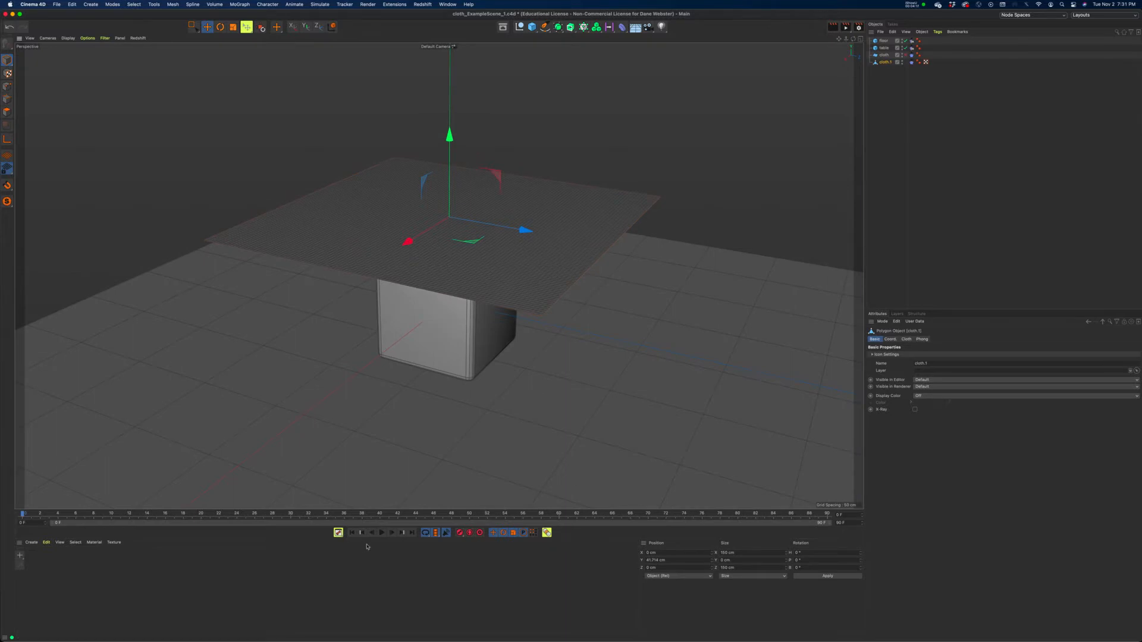
left_click(382, 533)
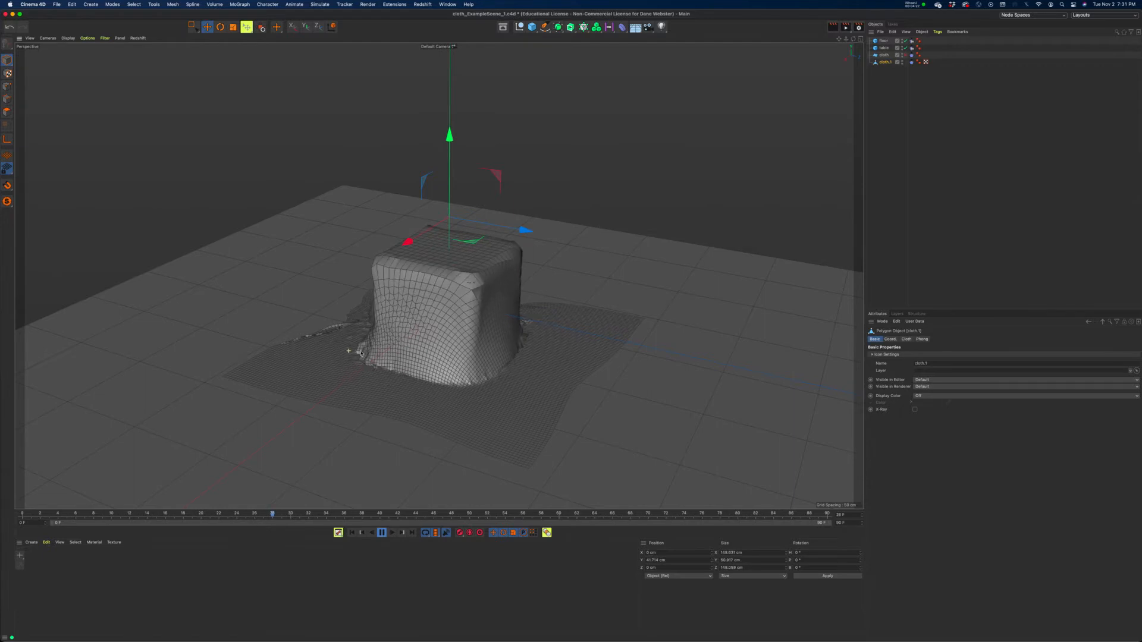
Step: Stop the simulation playback and delete the 100-segment cloth copy
left_click_drag(361, 354, 387, 350, "alt")
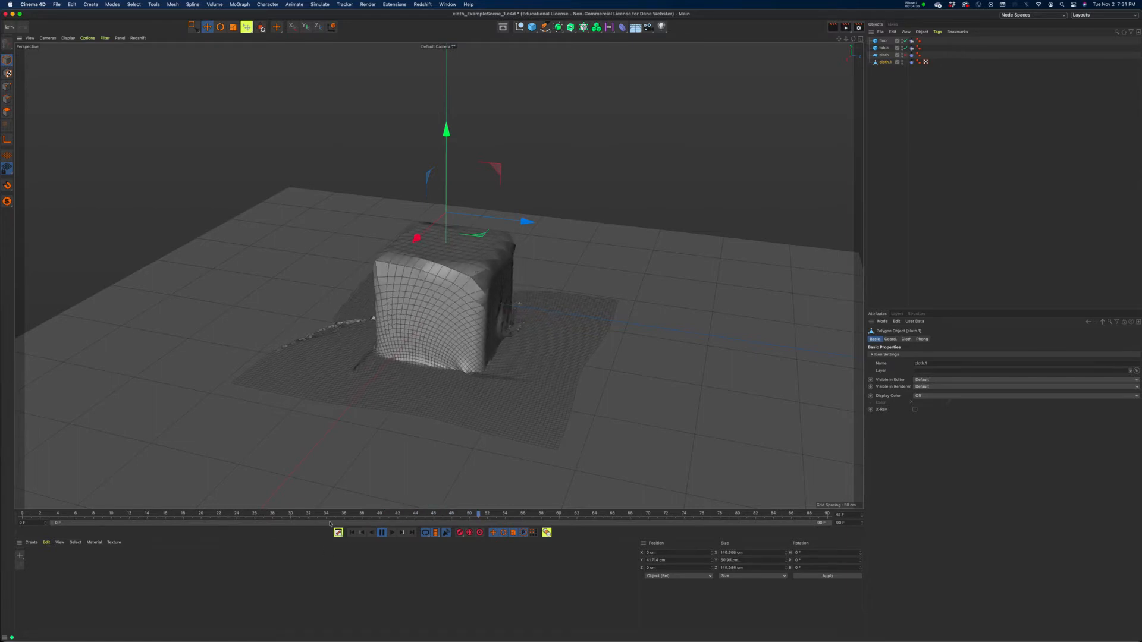
left_click(382, 533)
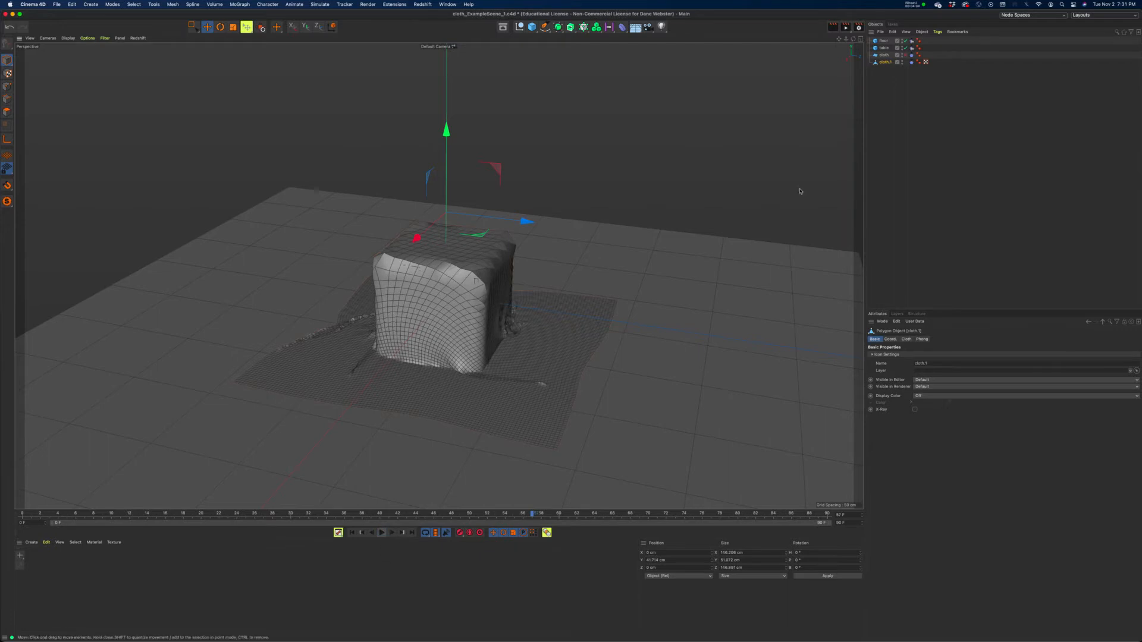
key("Delete")
Step: Duplicate the original cloth plane with its Cloth tag, enabling the copy with 50 segments
left_click(884, 55)
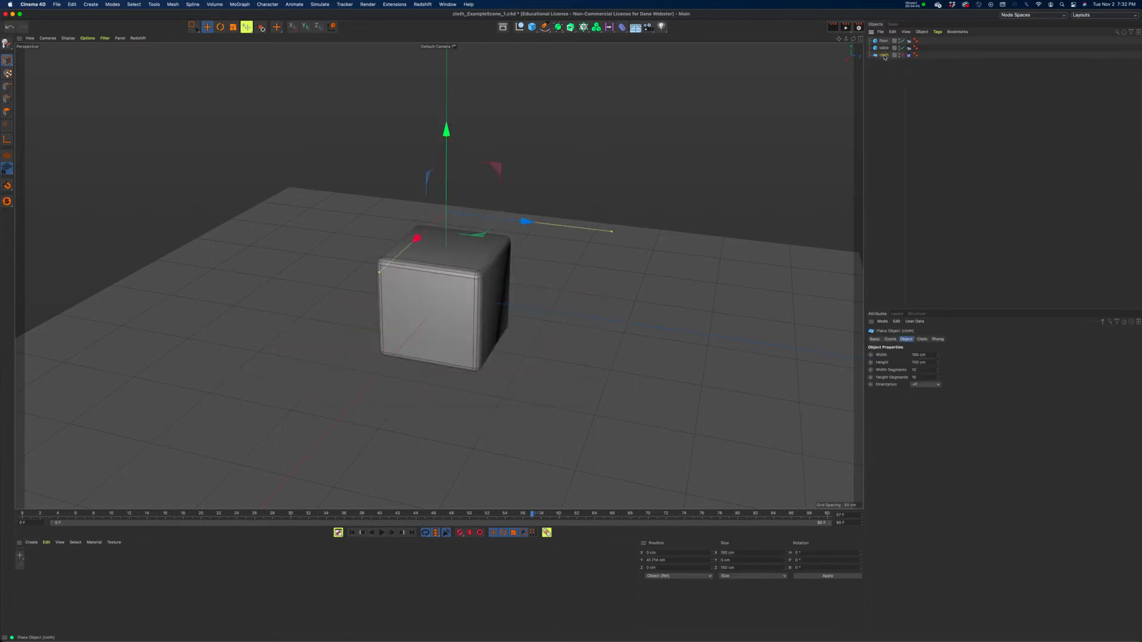
left_click_drag(883, 56, 885, 66, "ctrl")
left_click(904, 62)
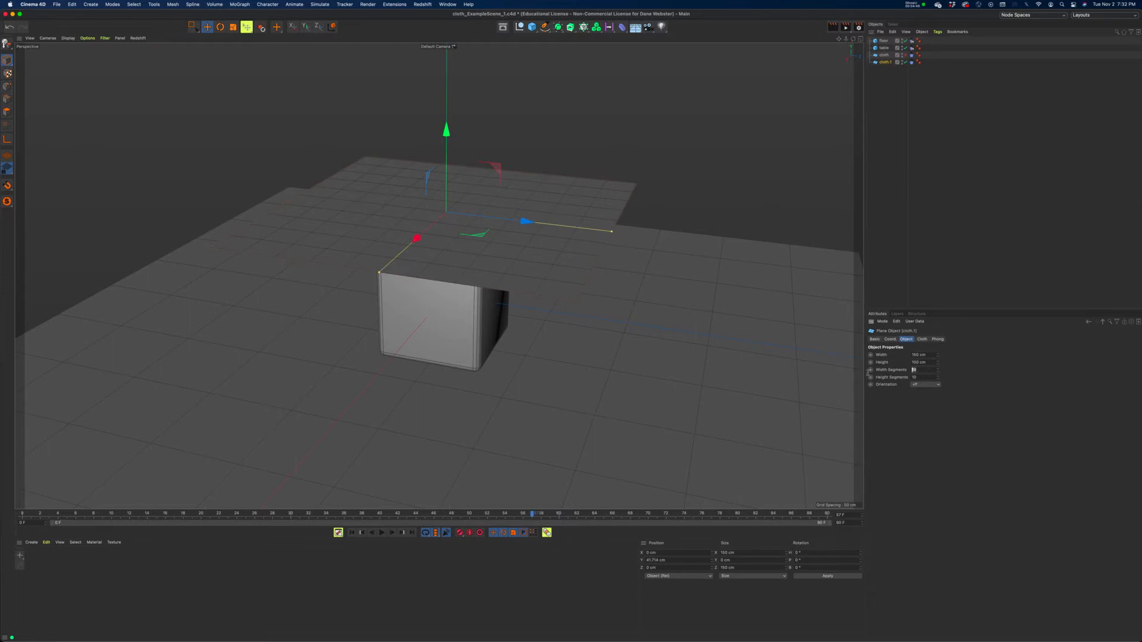
type("50")
key("Return")
Step: Make the 50-segment cloth copy editable and switch to Polygons mode
key("c")
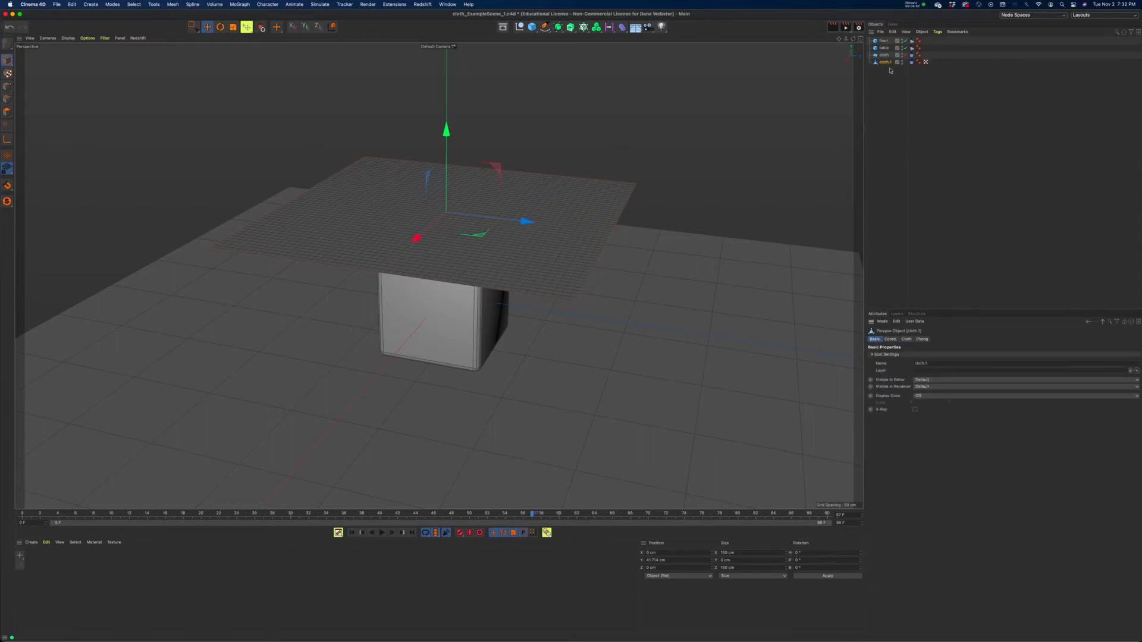
left_click(7, 112)
right_click(689, 107)
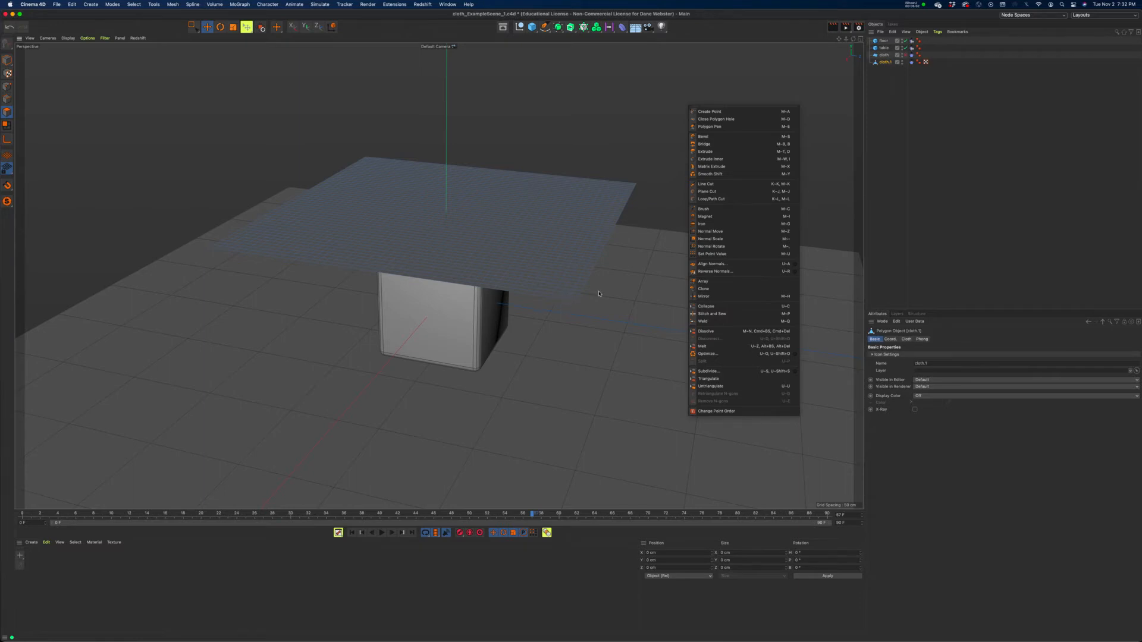
left_click(608, 135)
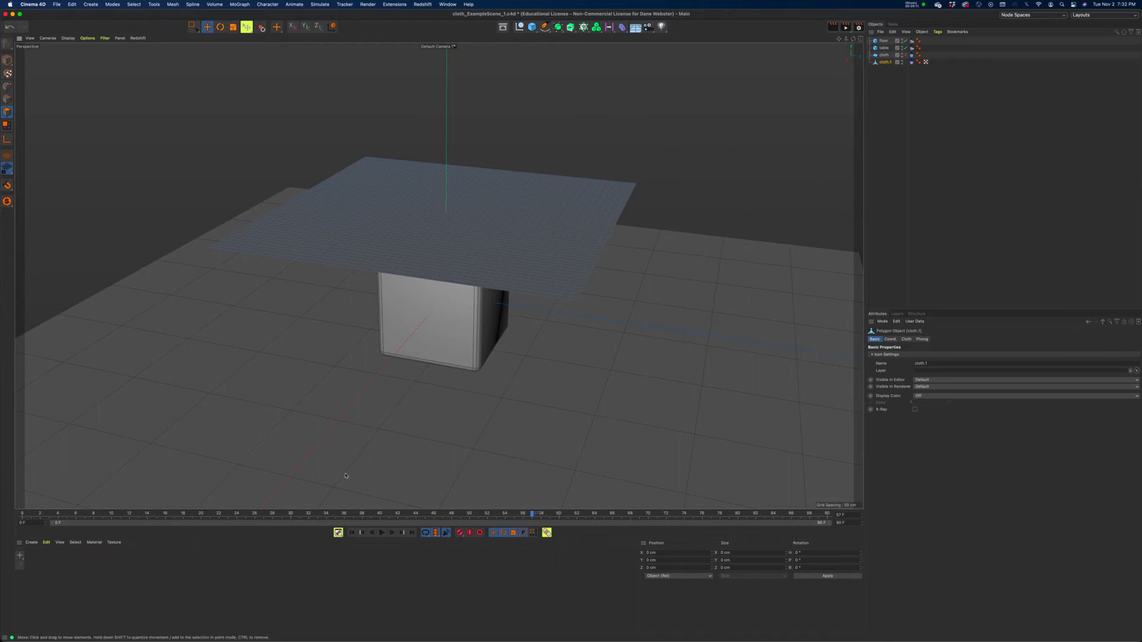
Step: Play the cloth simulation from the first frame, stop it partway and inspect how the cloth drapes over the table
left_click(351, 532)
left_click(382, 532)
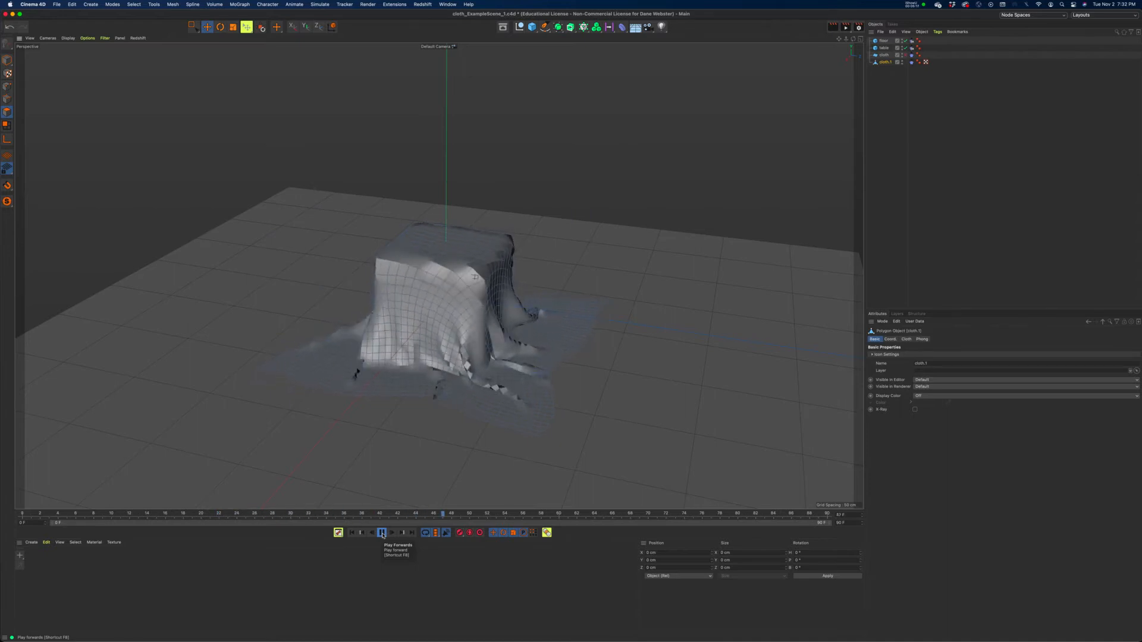
left_click(383, 534)
scroll(457, 338, "up", 3)
left_click_drag(456, 337, 619, 231, "alt")
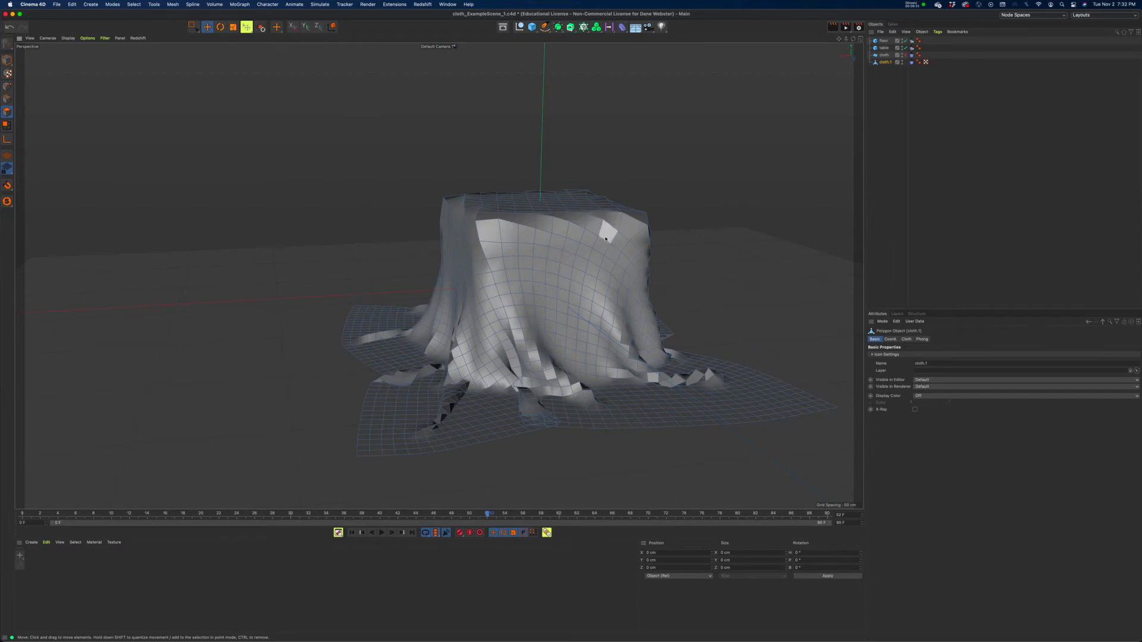
left_click_drag(525, 249, 598, 431, "alt")
Step: Replay the simulation from the start, examine the folds around the table's base, and return to the first frame
left_click(352, 532)
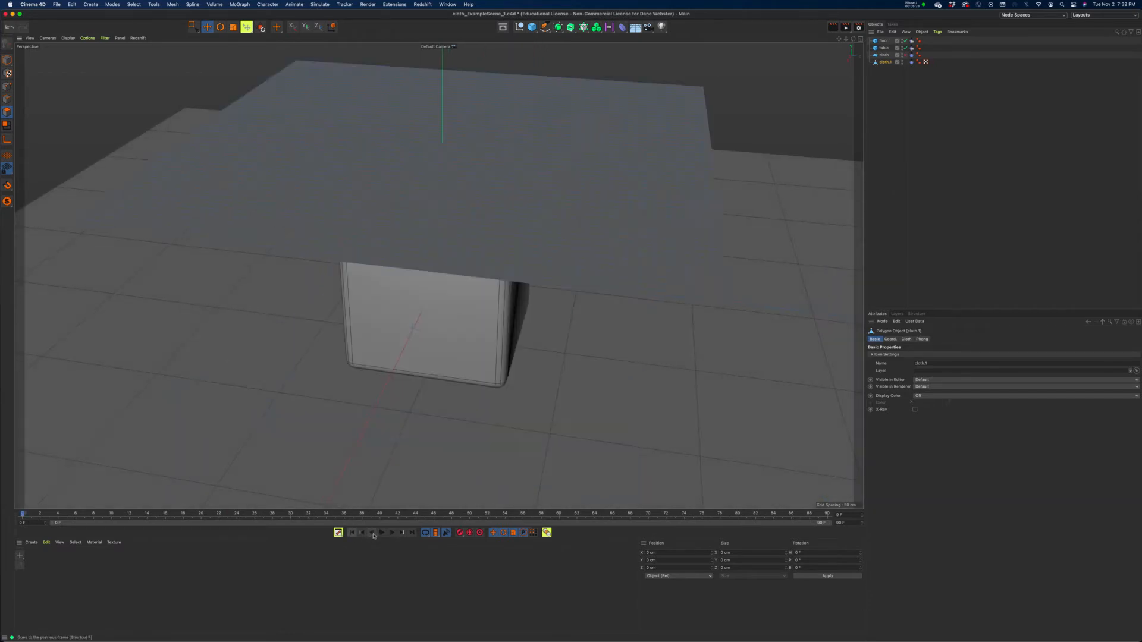
left_click(382, 532)
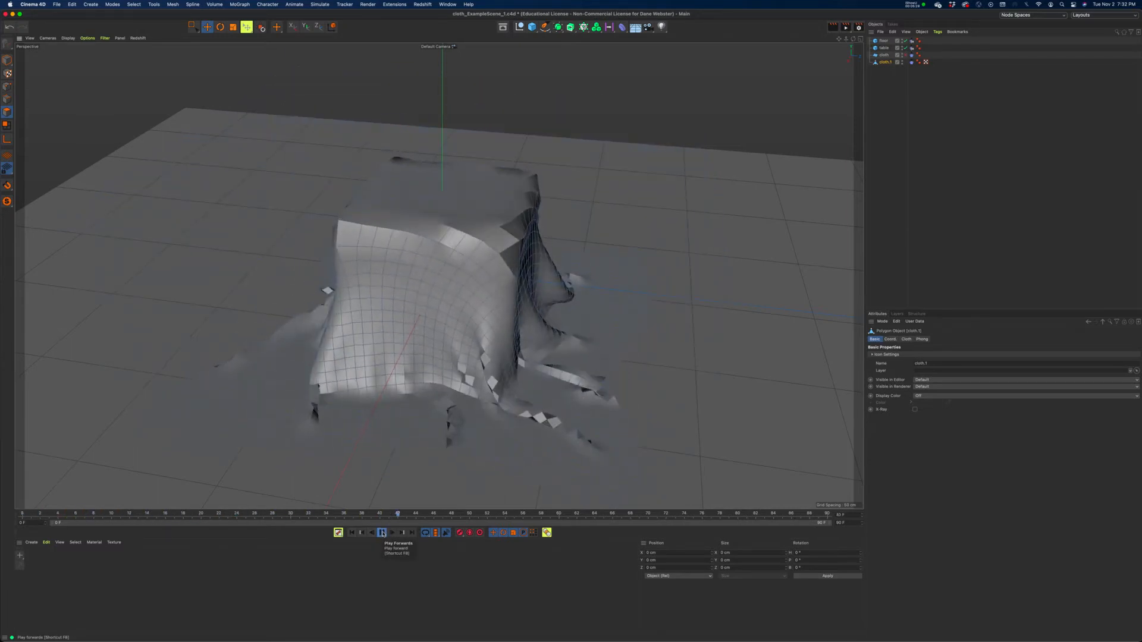
left_click(382, 533)
left_click_drag(522, 363, 512, 331, "alt")
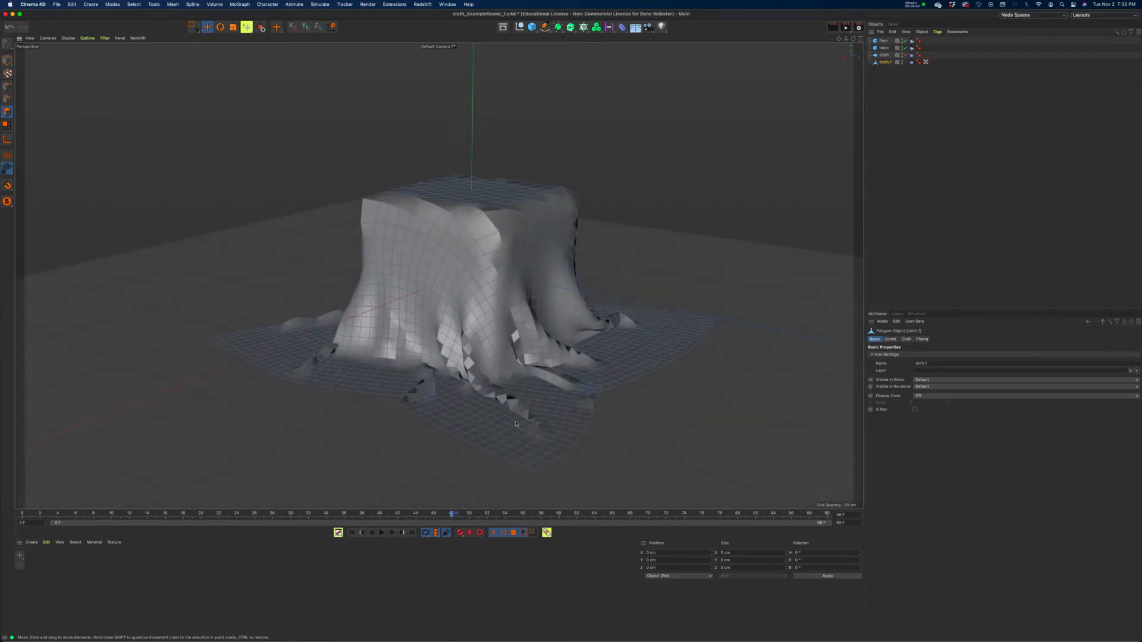
left_click(352, 533)
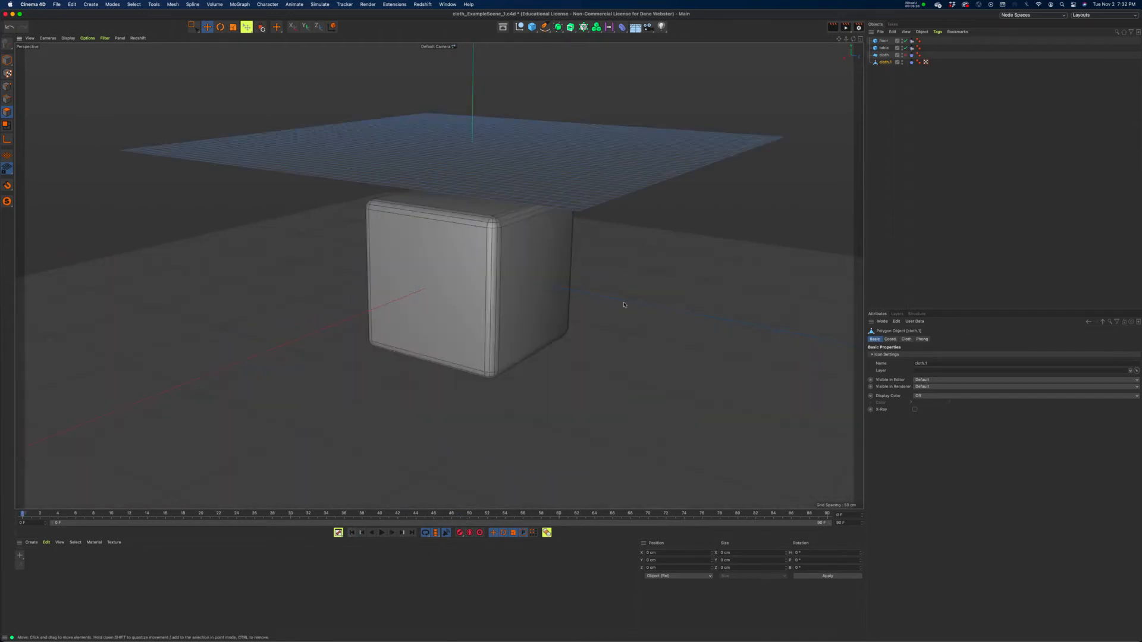
Step: Add a Cloth Surface generator and make the editable cloth copy its child
left_click_drag(593, 302, 594, 323, "alt")
right_click_drag(594, 323, 526, 320, "alt")
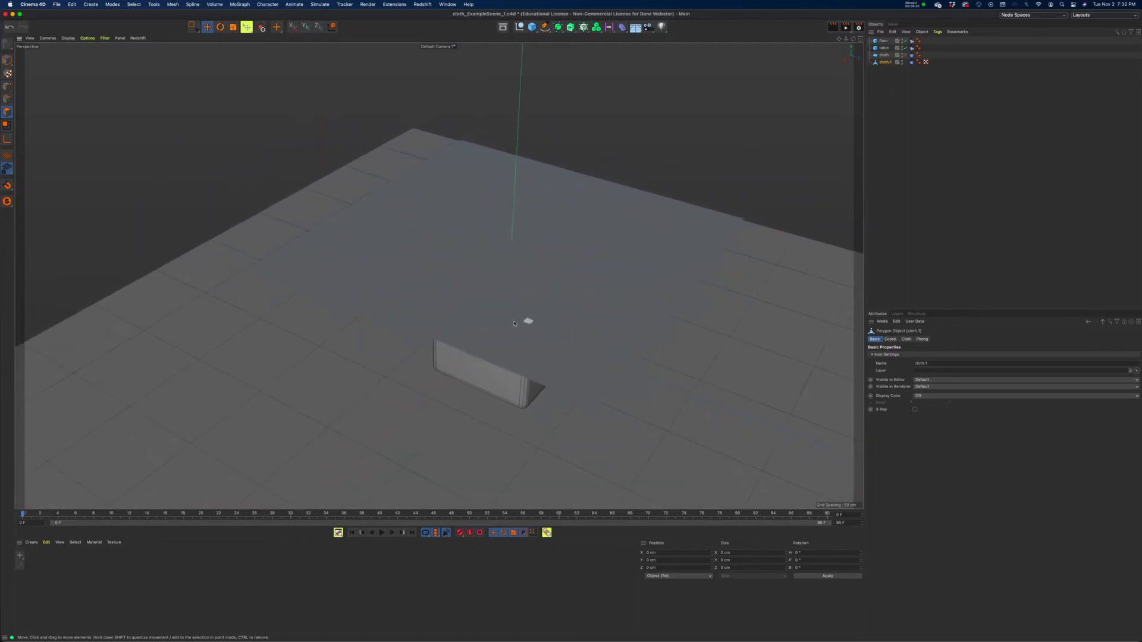
middle_click_drag(525, 321, 493, 315, "alt")
left_click_drag(494, 315, 498, 301, "alt")
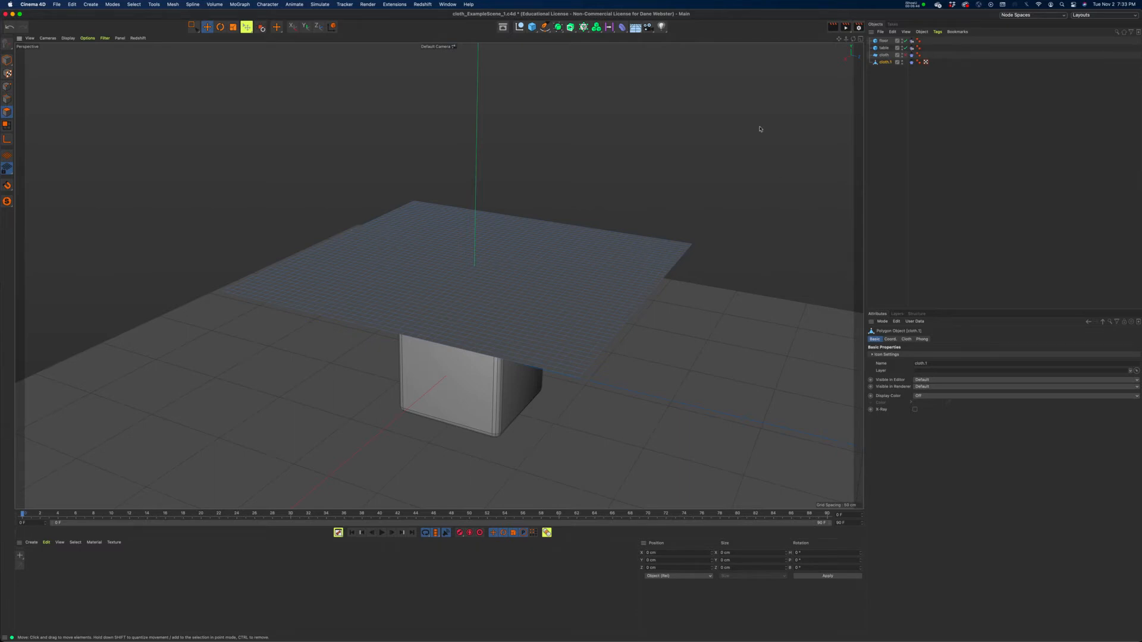
left_click(557, 26)
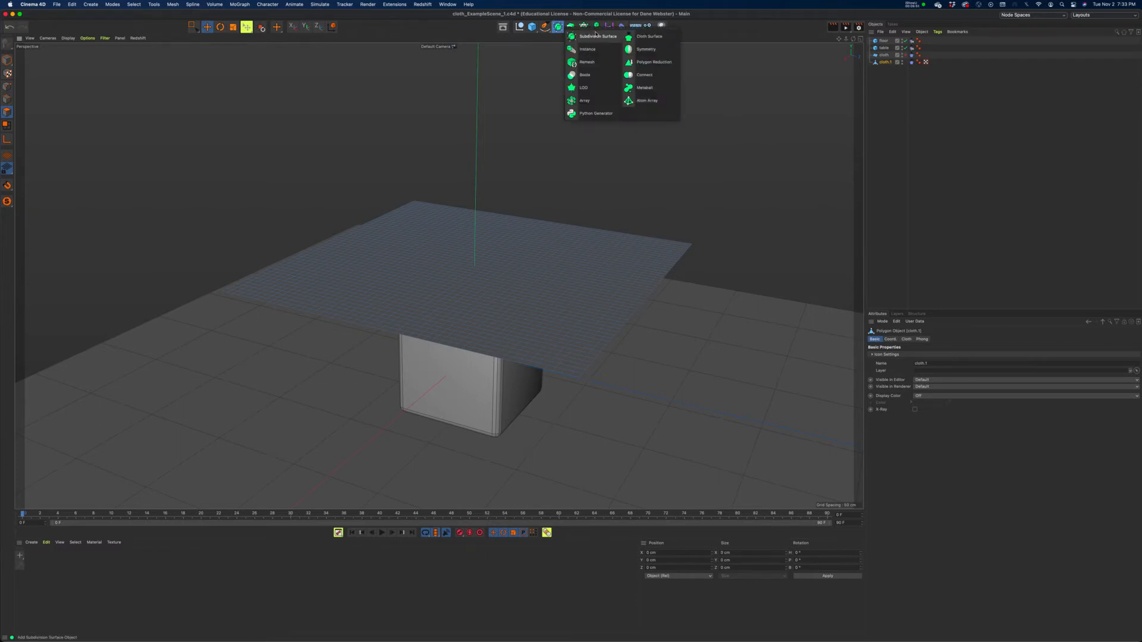
left_click(645, 39)
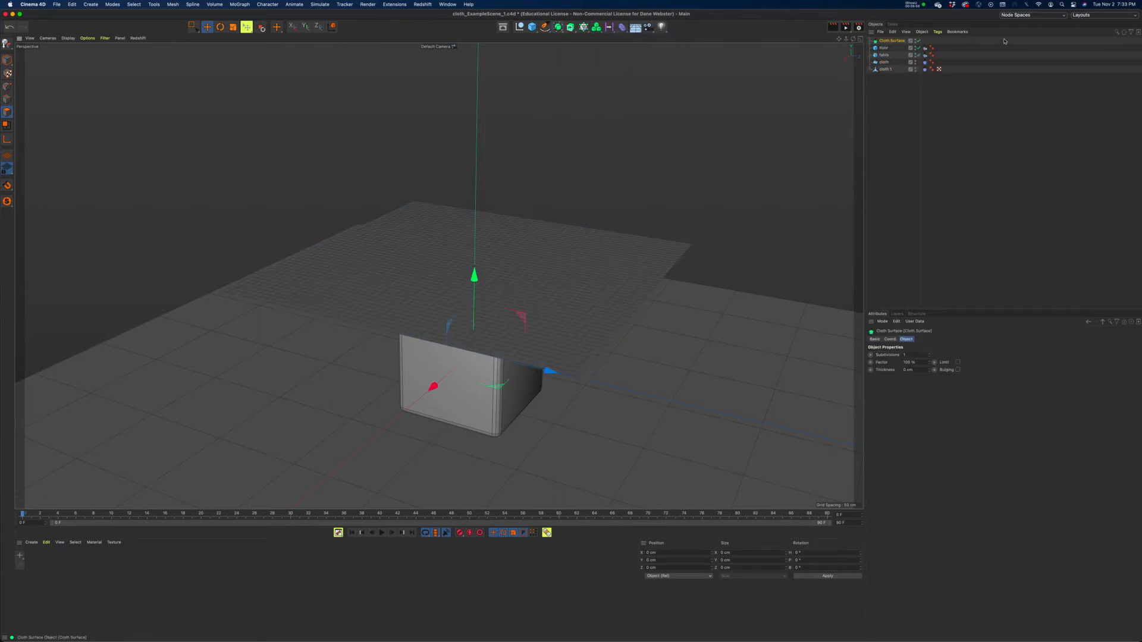
left_click_drag(893, 41, 886, 62)
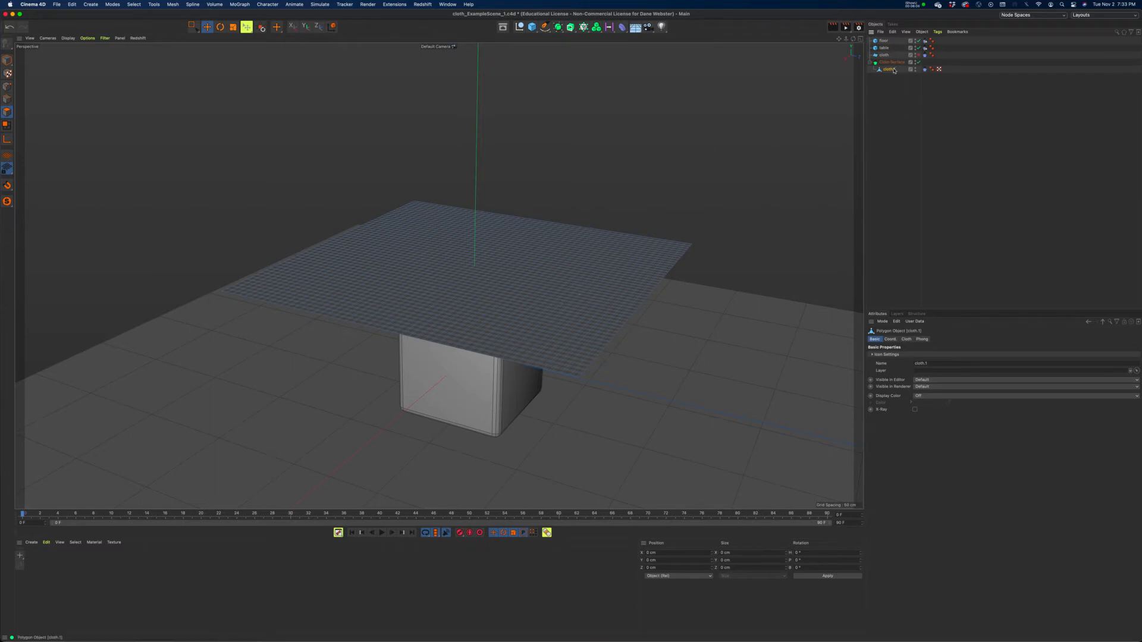
Step: Raise the Cloth Surface thickness in 1 cm increments up to 5 cm
left_click(897, 64)
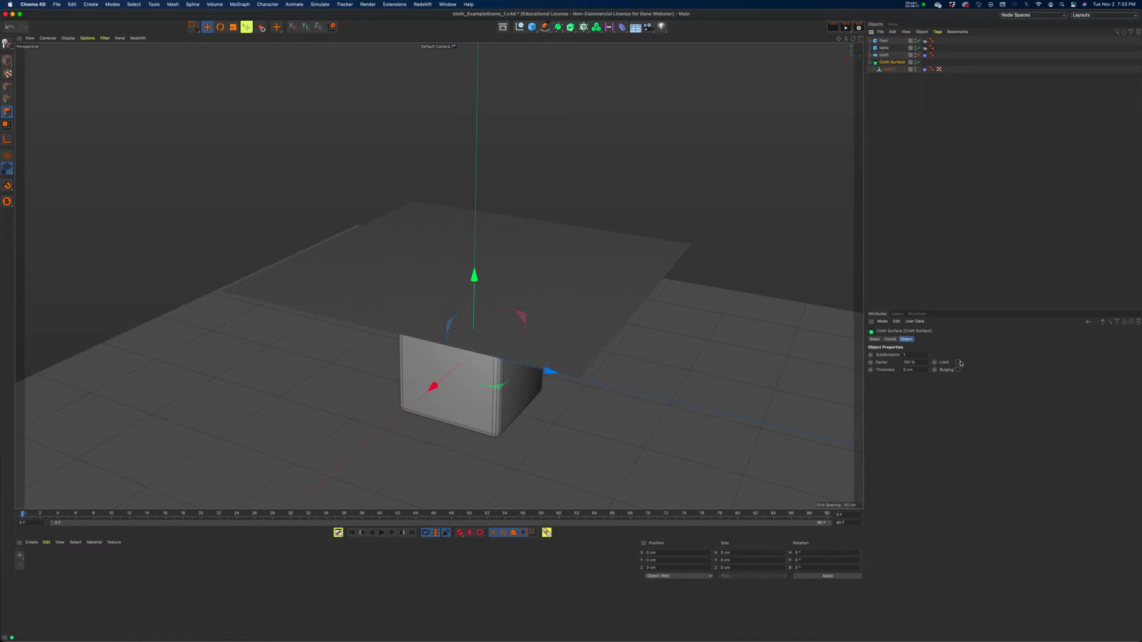
left_click(930, 370)
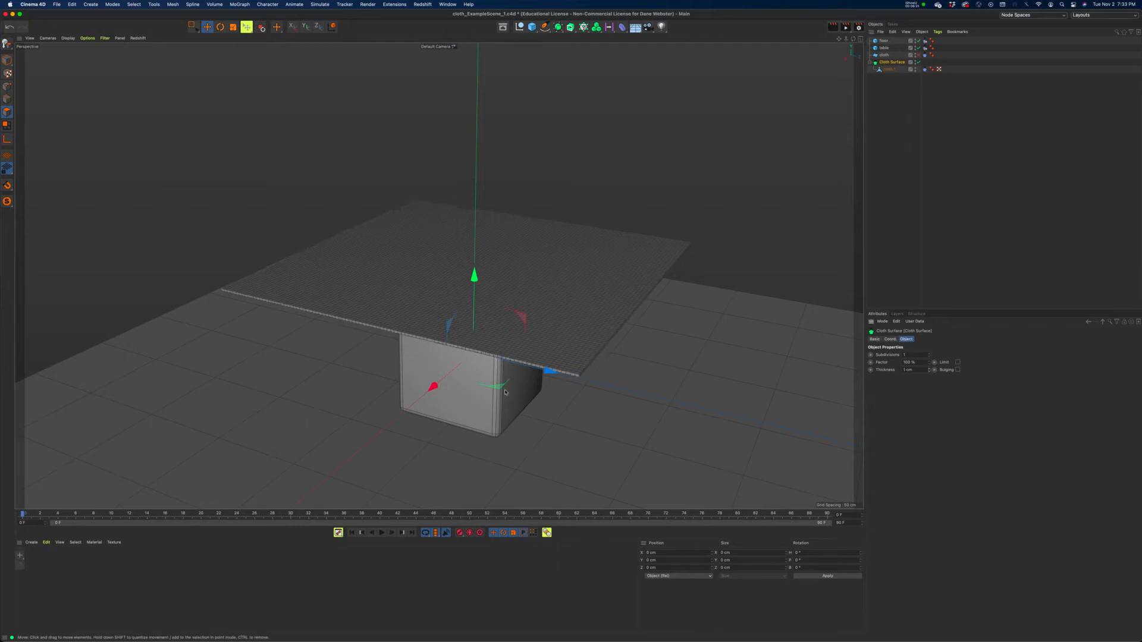
left_click_drag(428, 327, 538, 330, "alt")
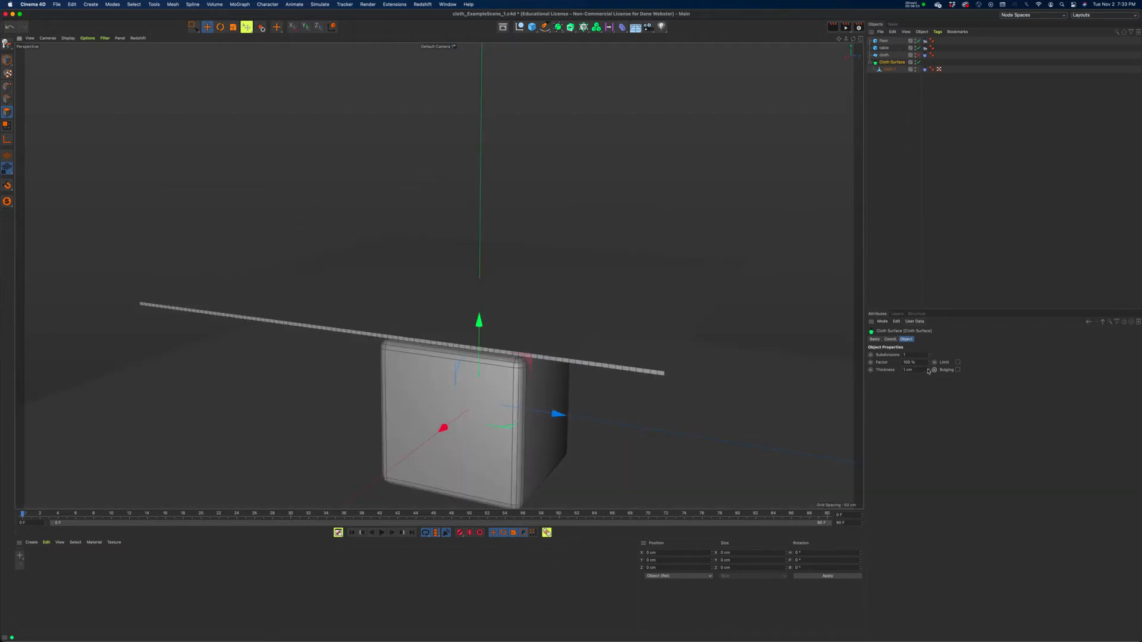
left_click(928, 369)
left_click(929, 370)
left_click(928, 370)
left_click(929, 369)
left_click(929, 370)
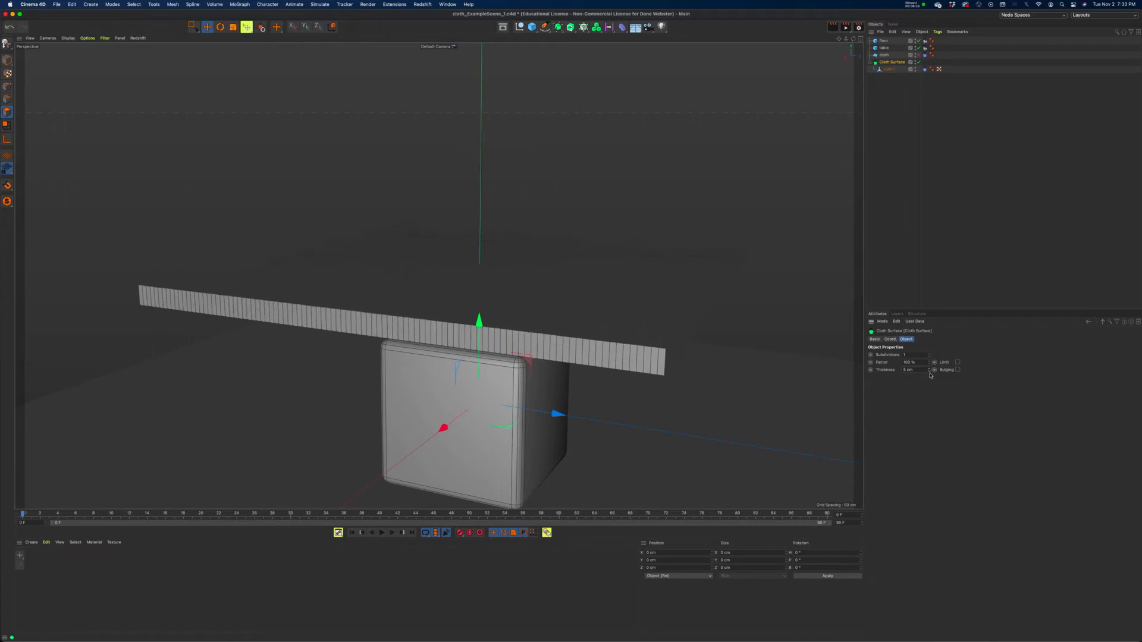
Step: Set the Cloth Surface thickness to 0.66 cm
left_click_drag(924, 370, 884, 370)
key("BackSpace")
key("Return")
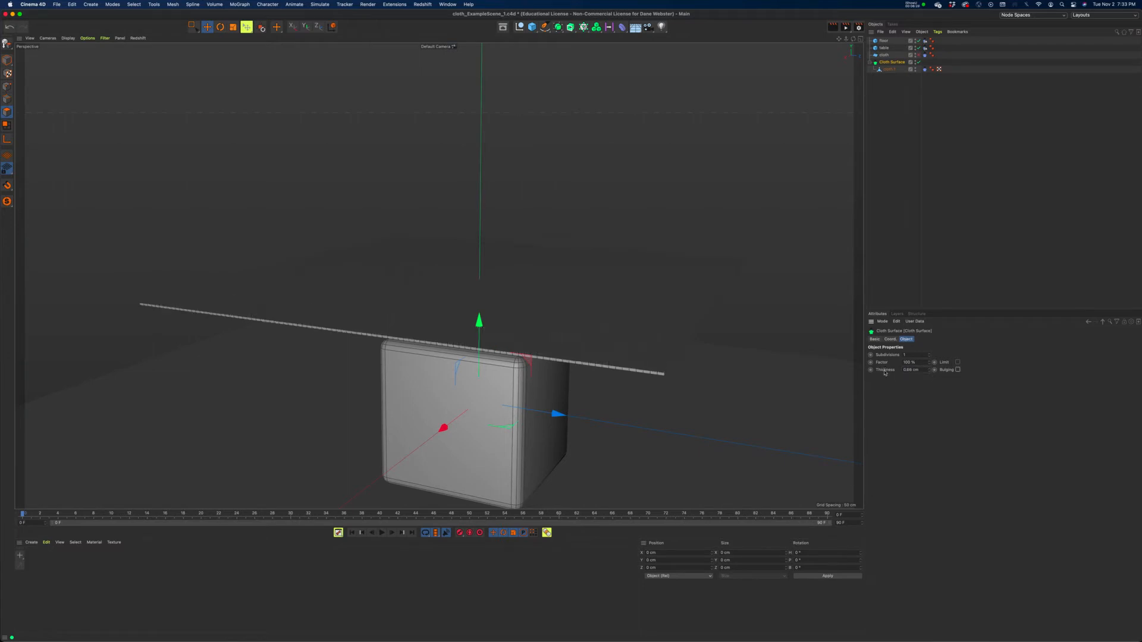
left_click_drag(558, 275, 568, 299, "alt")
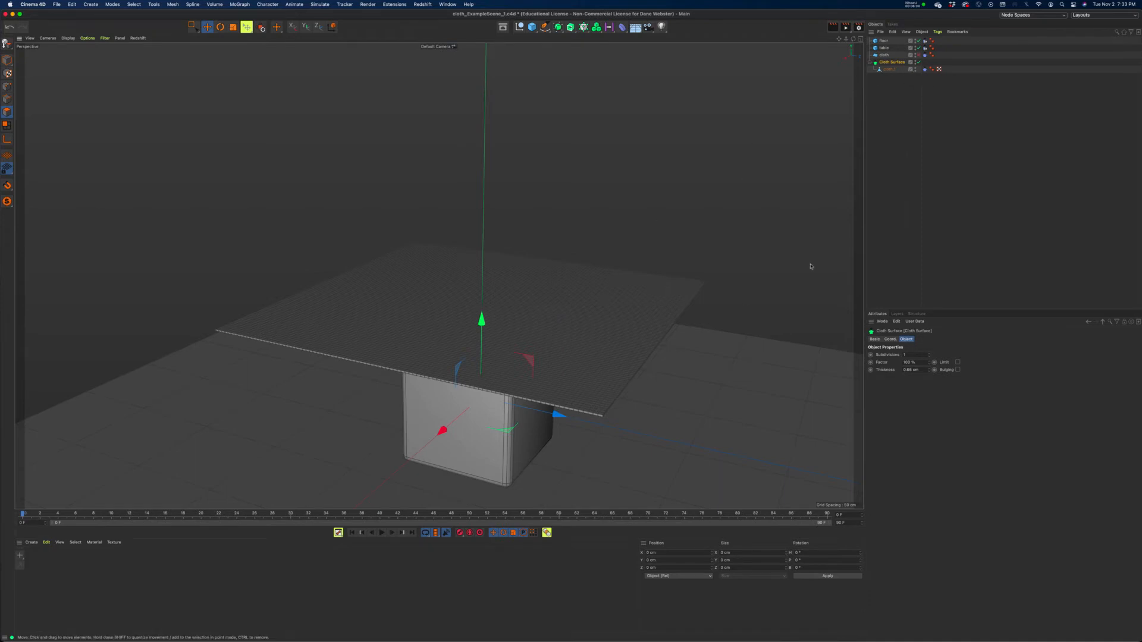
Step: Try a Cloth Surface thickness of 2.66 cm, then restore it to 0.66 cm
left_click(930, 369)
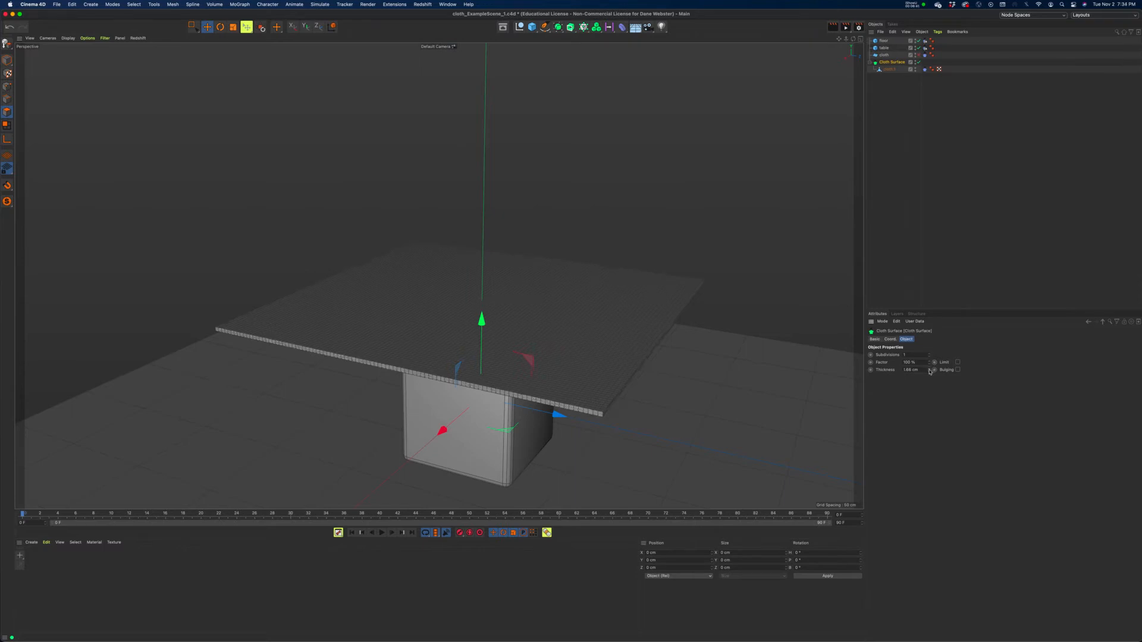
left_click(930, 368)
left_click(910, 370)
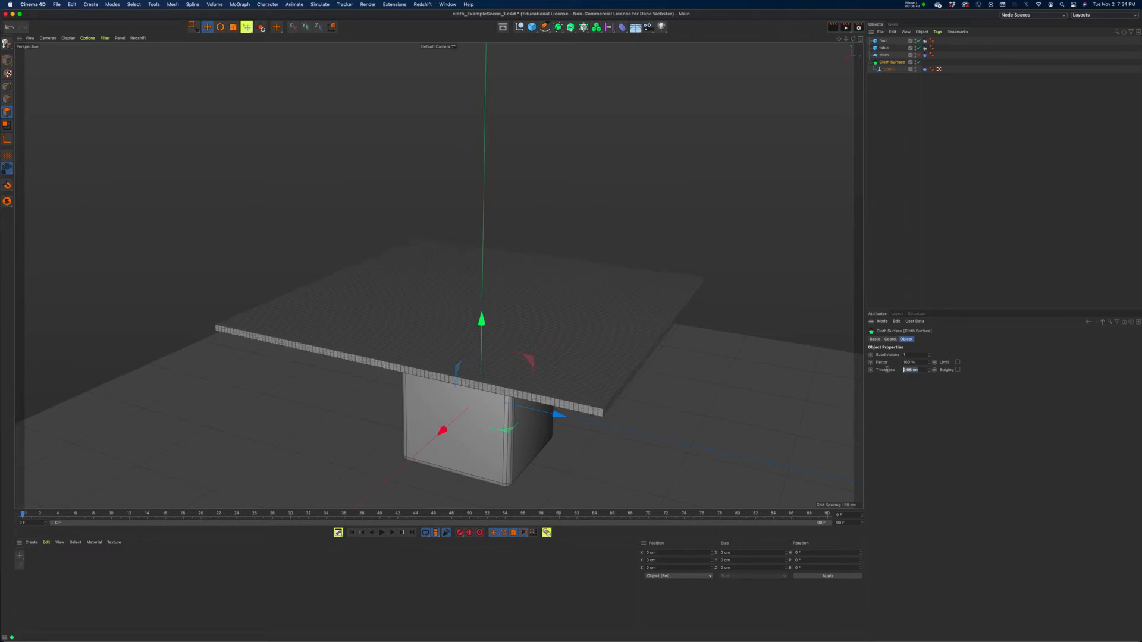
type("0.66")
key("Return")
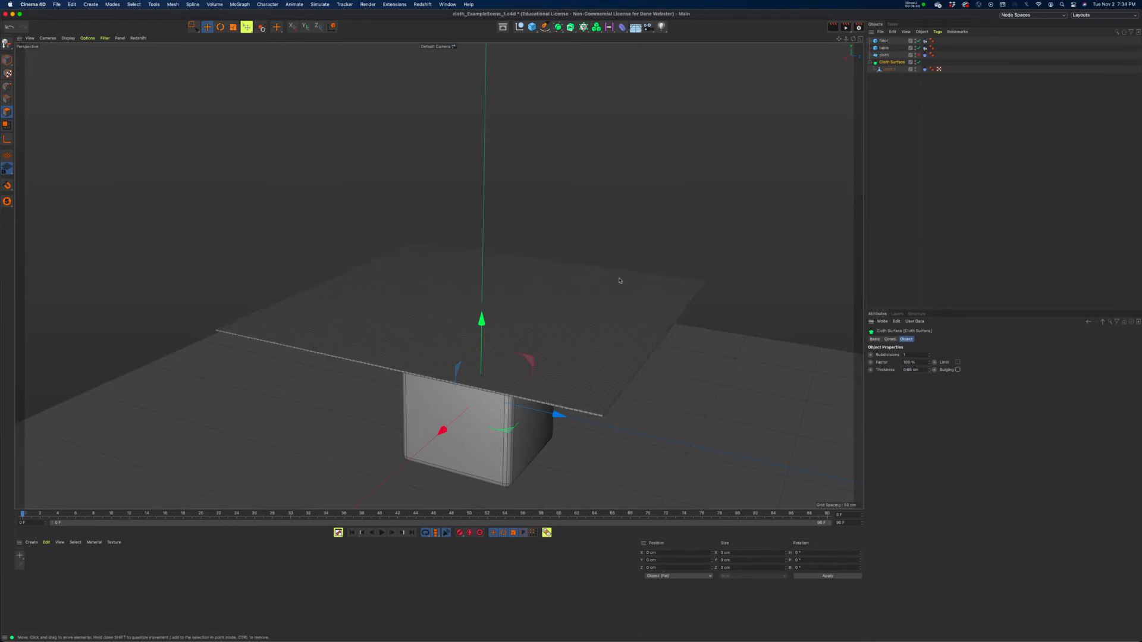
Step: Run the simulation with the Cloth Surface applied, stop it to inspect the thickened drape, and rewind to the first frame
middle_click_drag(608, 294, 589, 280, "alt")
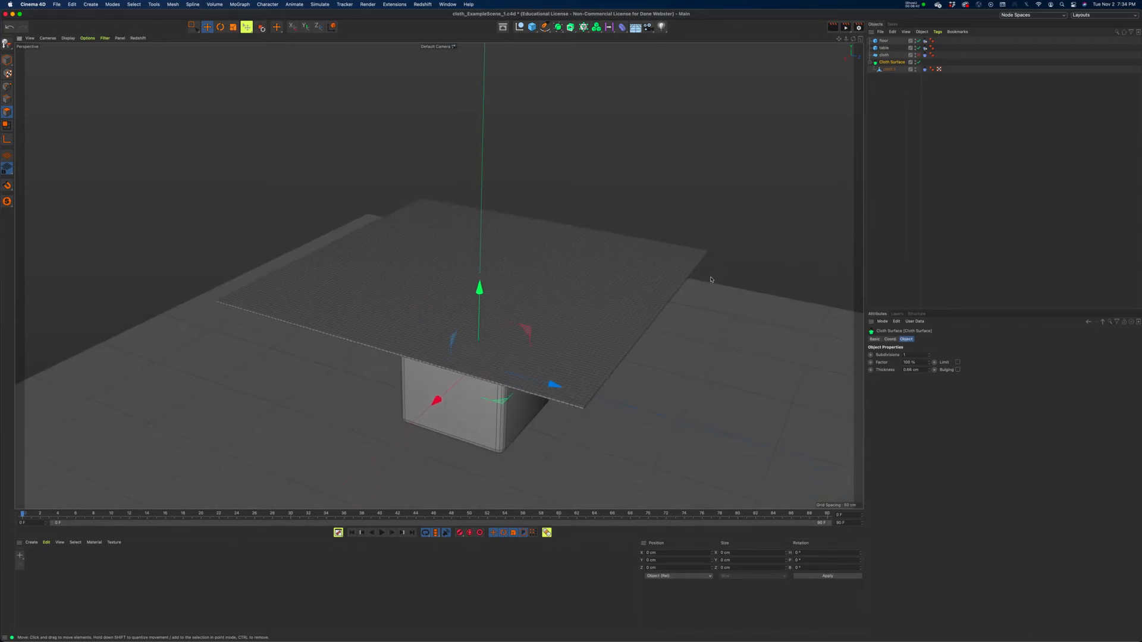
left_click_drag(710, 280, 720, 256, "alt")
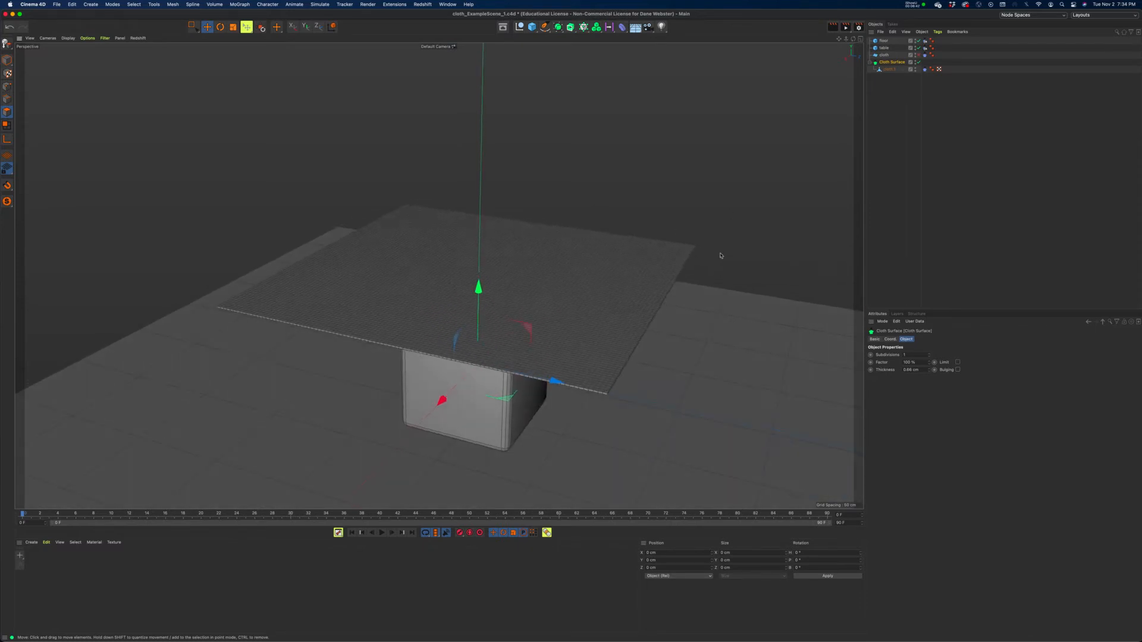
left_click(382, 532)
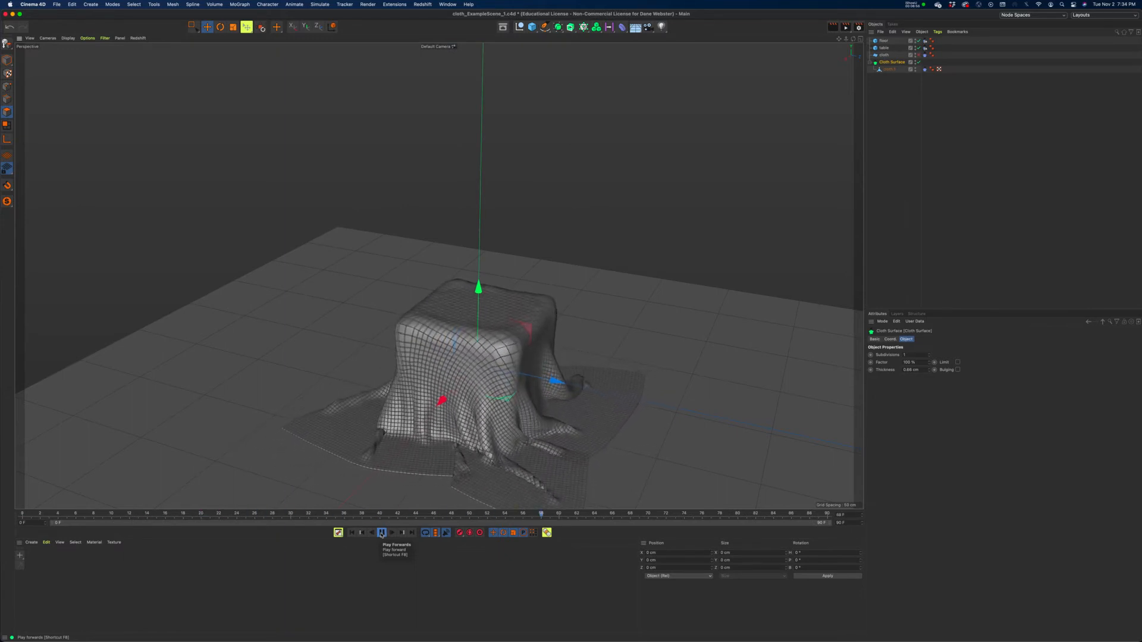
left_click(382, 533)
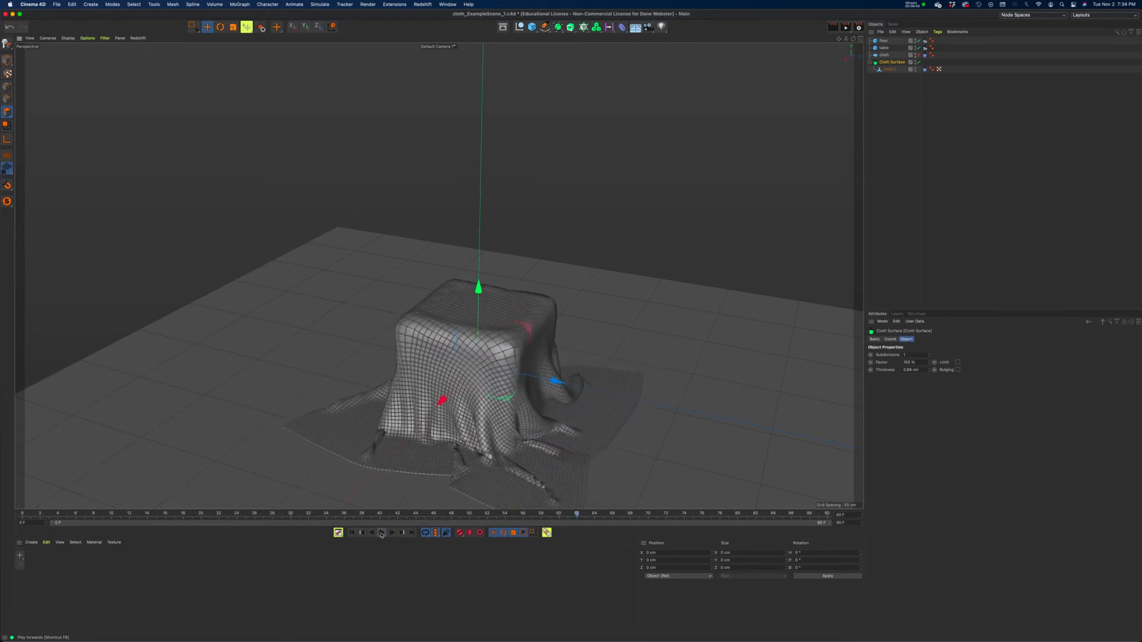
left_click(558, 26)
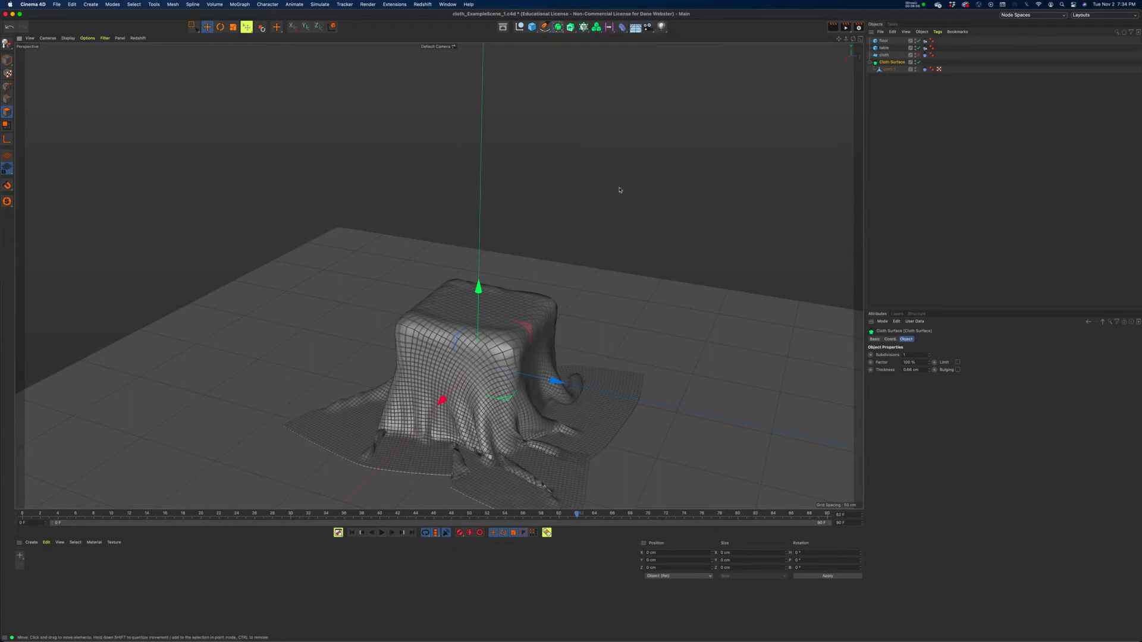
left_click_drag(605, 235, 414, 344, "alt")
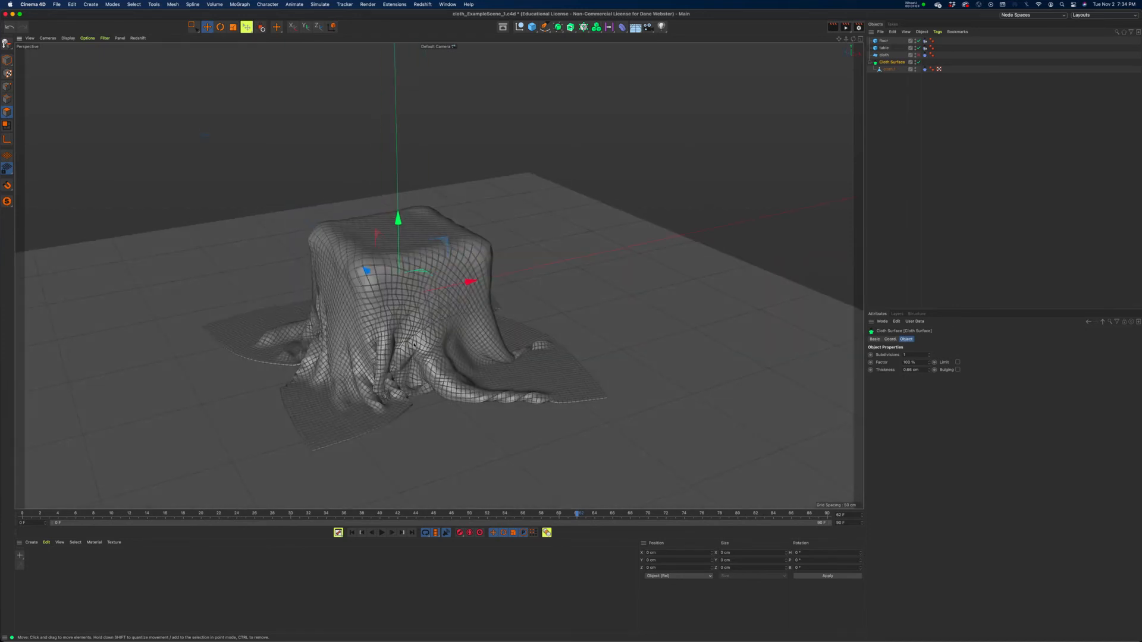
left_click(352, 532)
Step: Set the table and floor collider tags to 10 % bounce and 80 % friction, test-running the simulation between the edits
left_click_drag(532, 276, 474, 368, "alt")
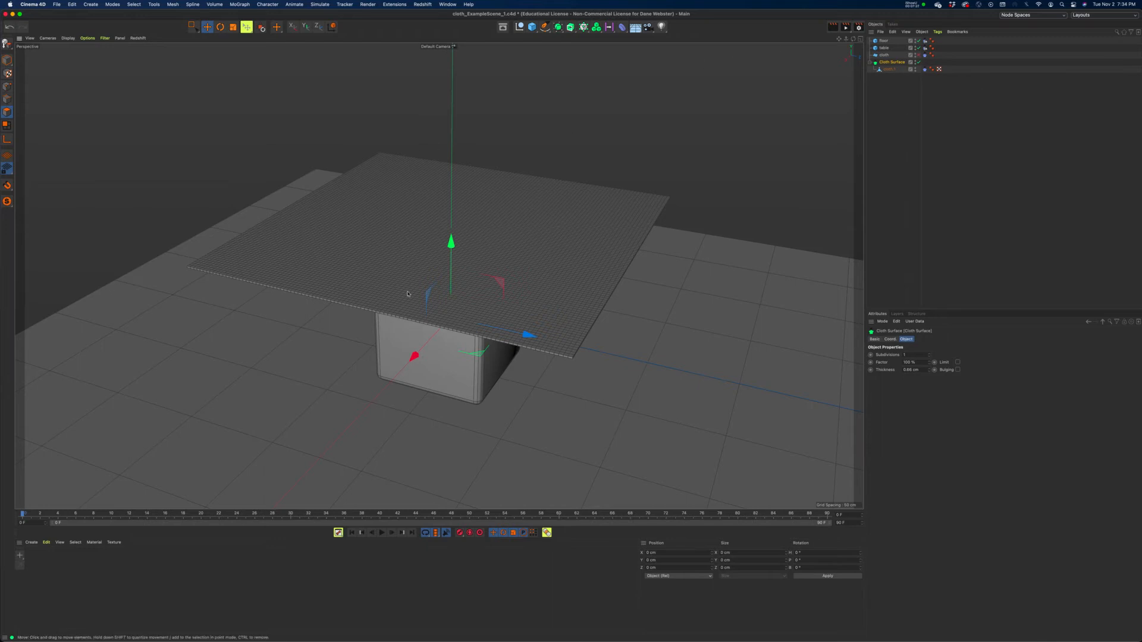
left_click(925, 48)
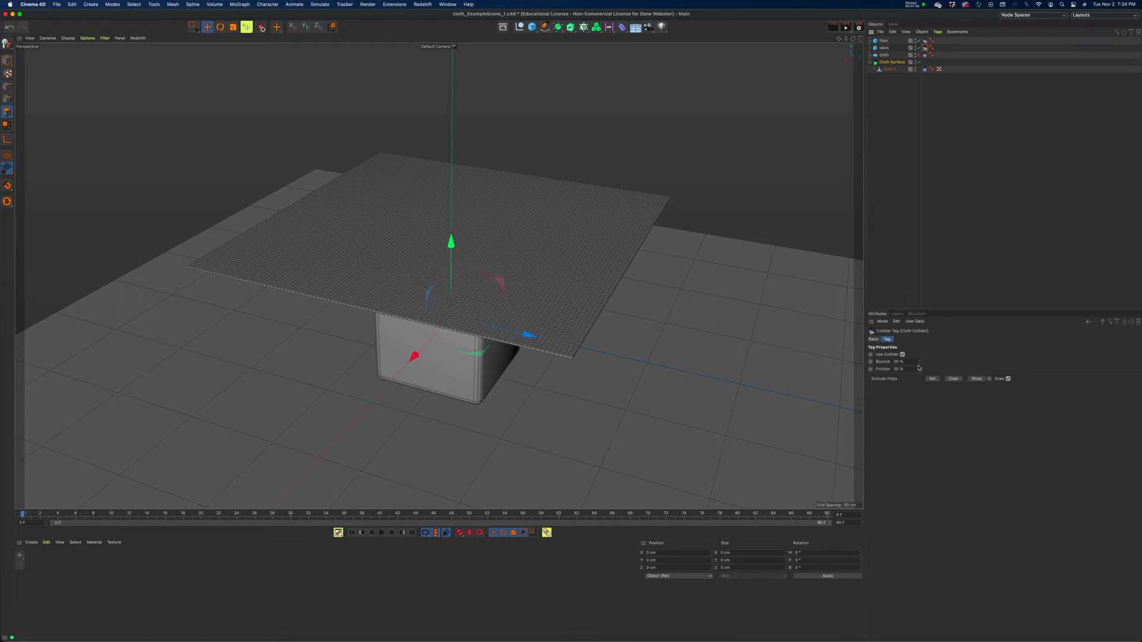
left_click(891, 369)
key("Return")
left_click(381, 533)
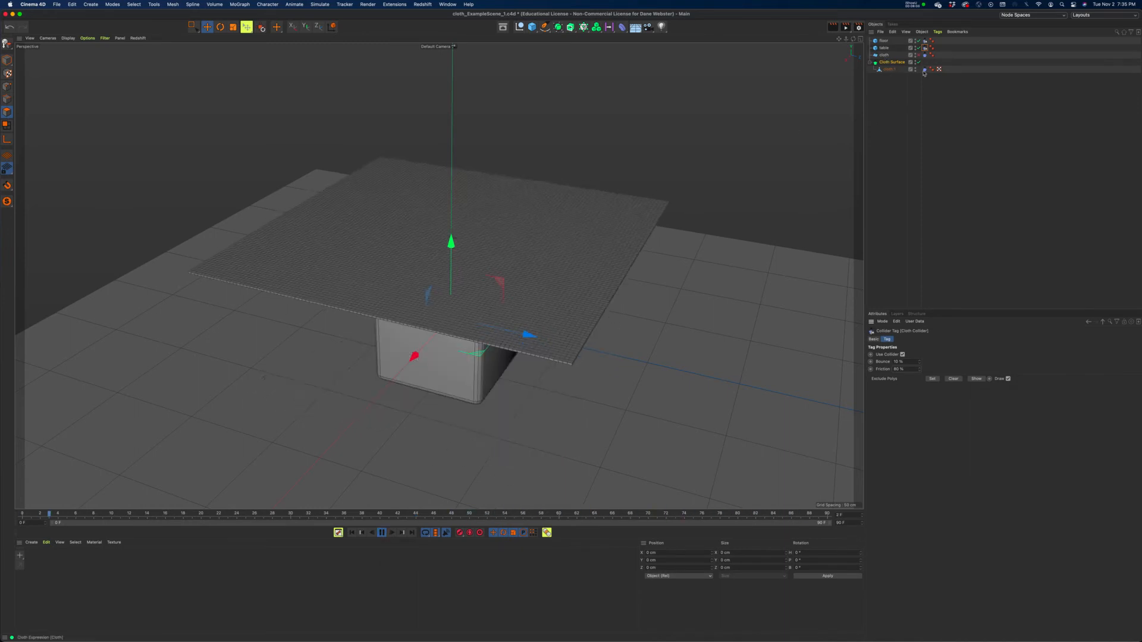
left_click(381, 532)
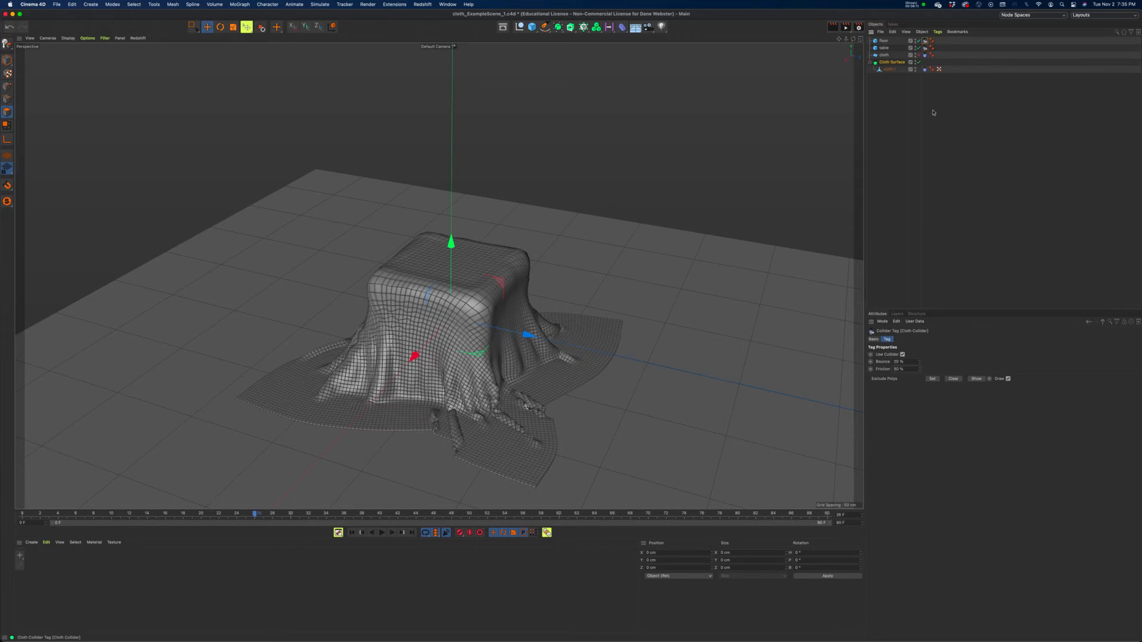
left_click(902, 361)
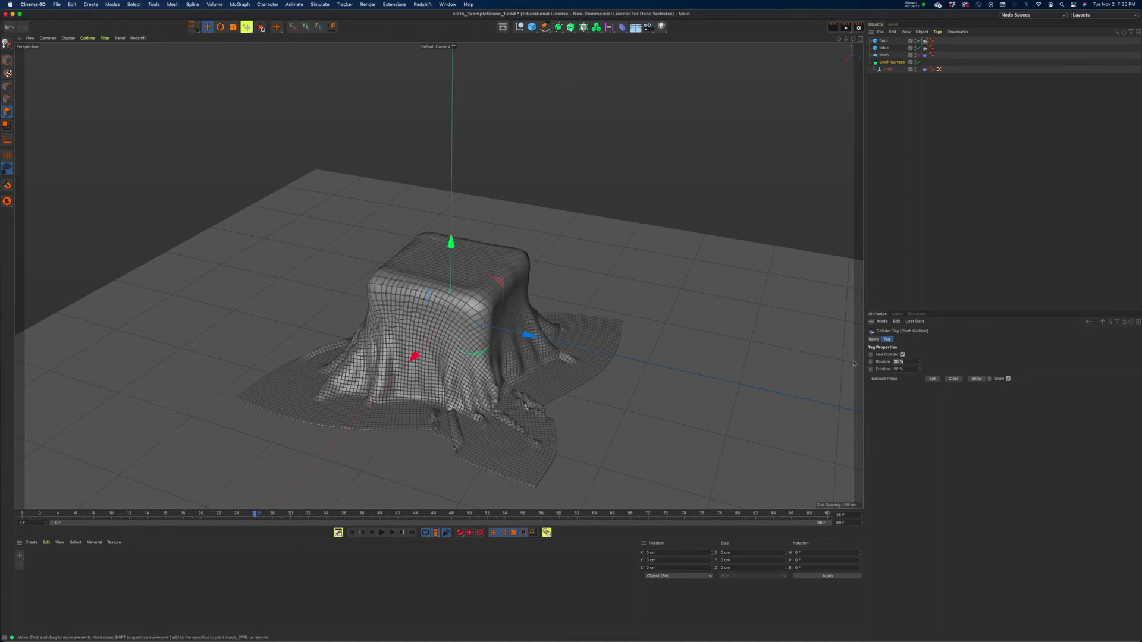
key("Return")
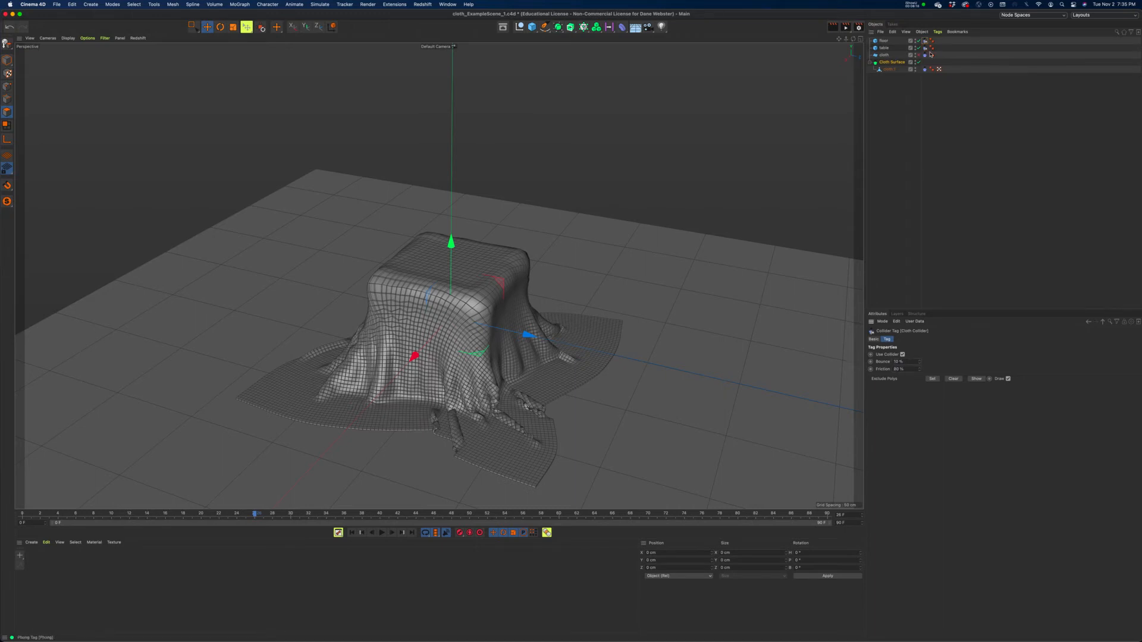
Step: Open the cloth tag's main properties, rerun the simulation from the first frame, and stop it to inspect the folds up close
left_click(925, 70)
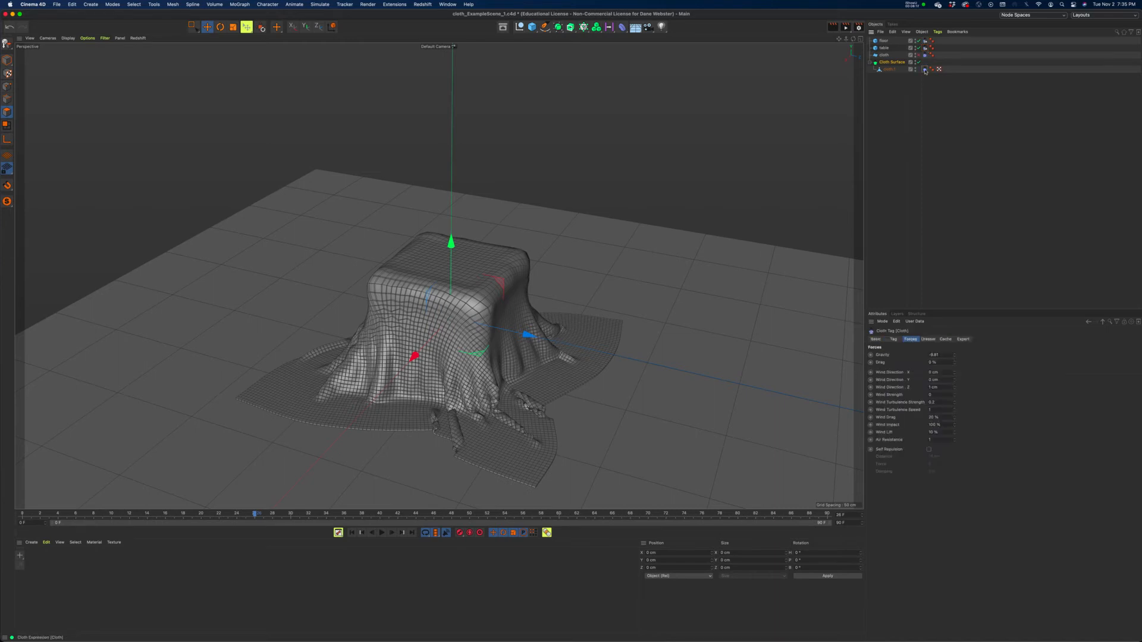
left_click(894, 339)
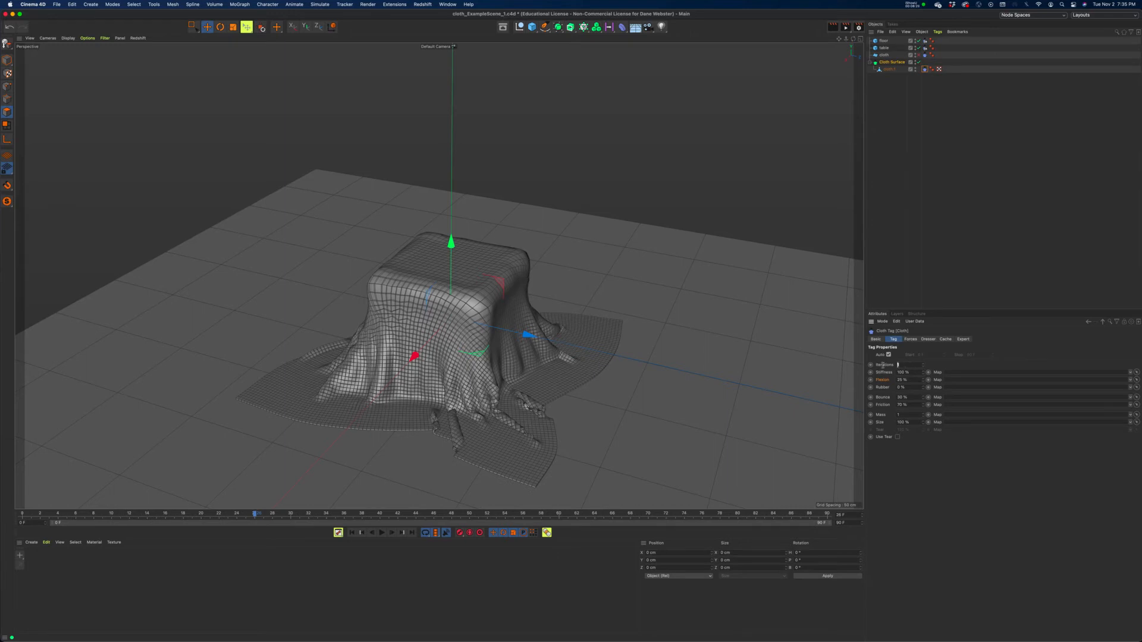
left_click(351, 533)
left_click(382, 533)
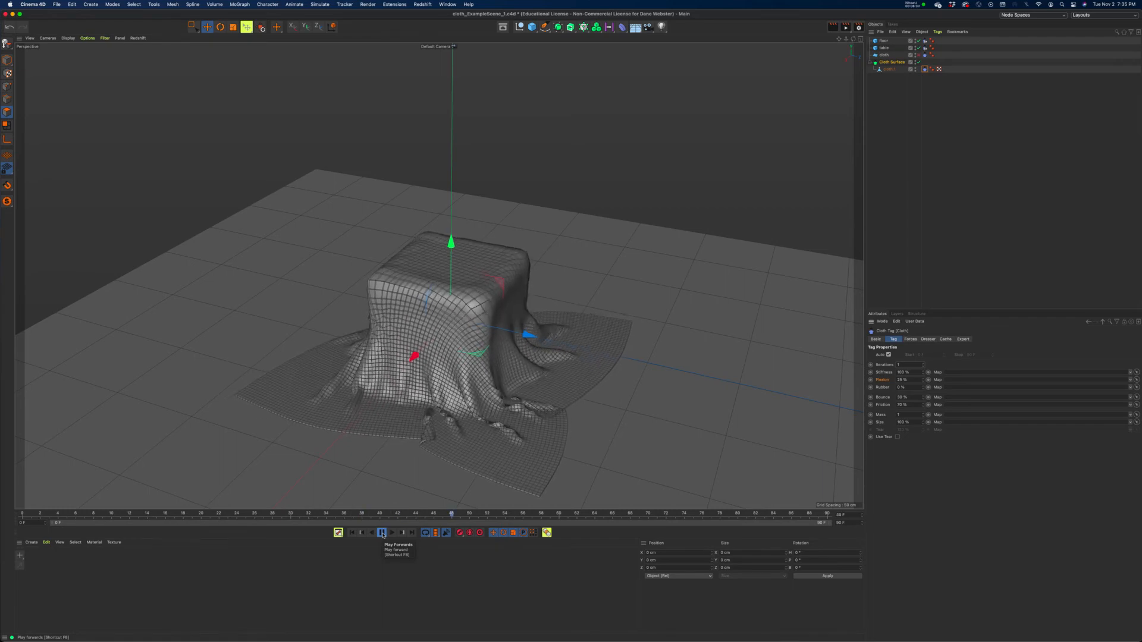
left_click(382, 533)
left_click_drag(369, 319, 488, 323, "alt")
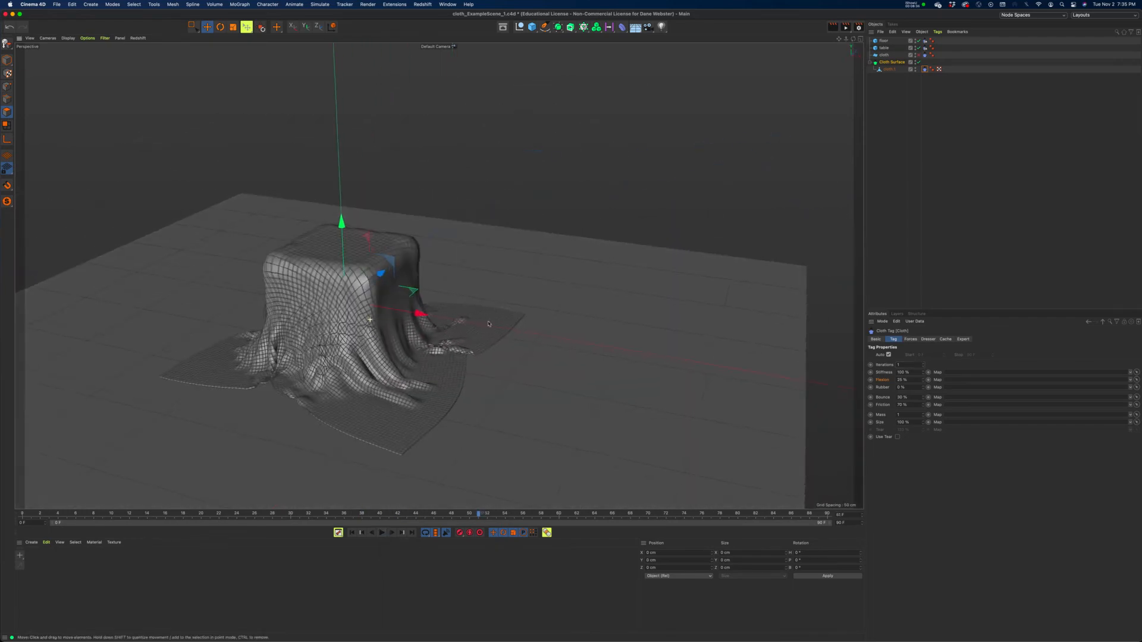
scroll(370, 333, "up", 3)
left_click_drag(359, 363, 280, 385, "alt")
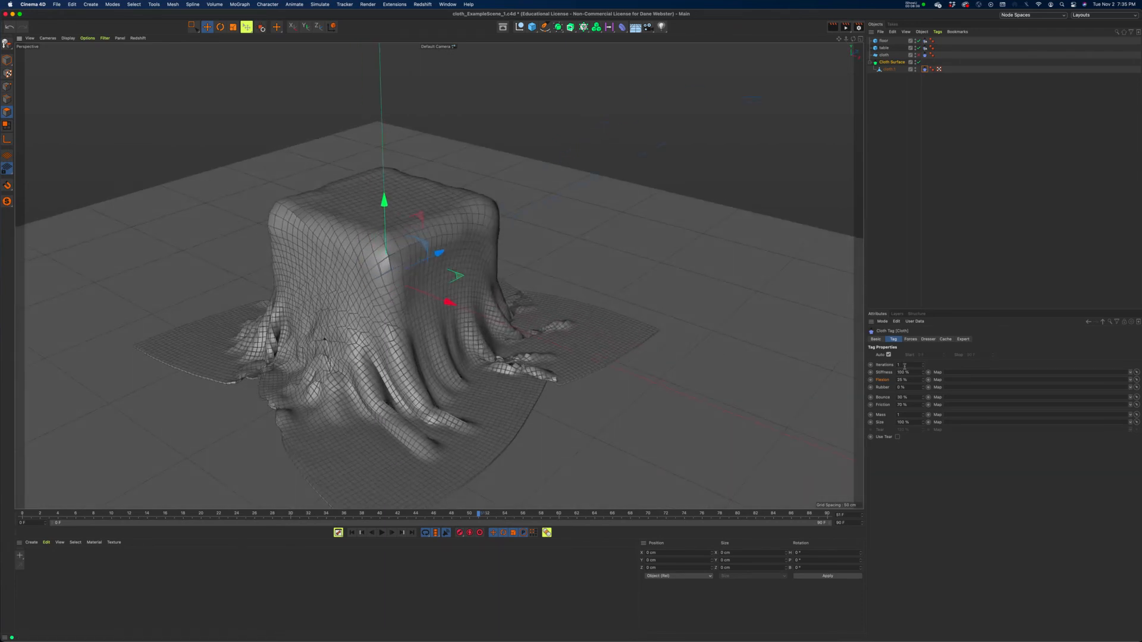
Step: Rewind to the first frame and set the cloth tag's iterations to 3
key("shift+f")
left_click(912, 365)
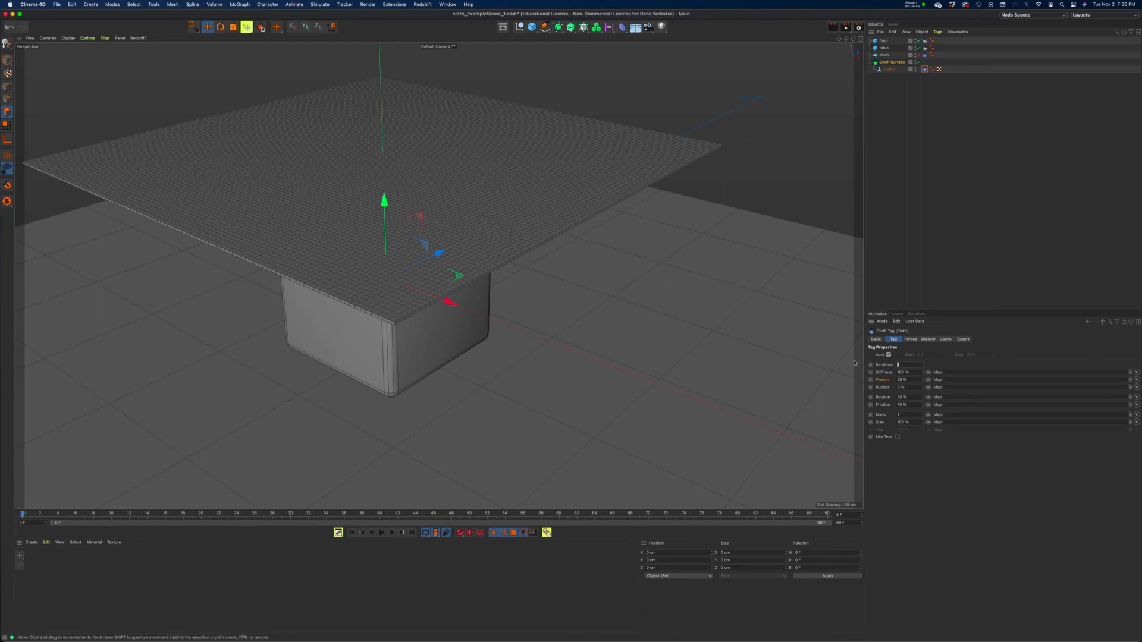
type("3")
key("Tab")
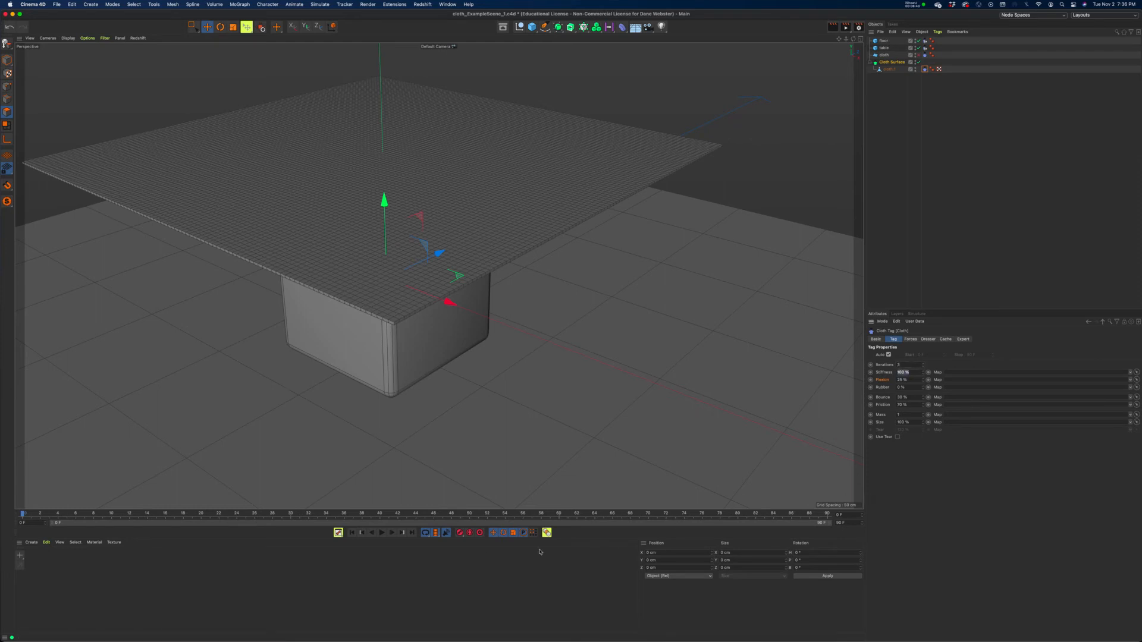
Step: Run the simulation with the increased iterations, stop it partway, and examine the drape from several angles
left_click(382, 533)
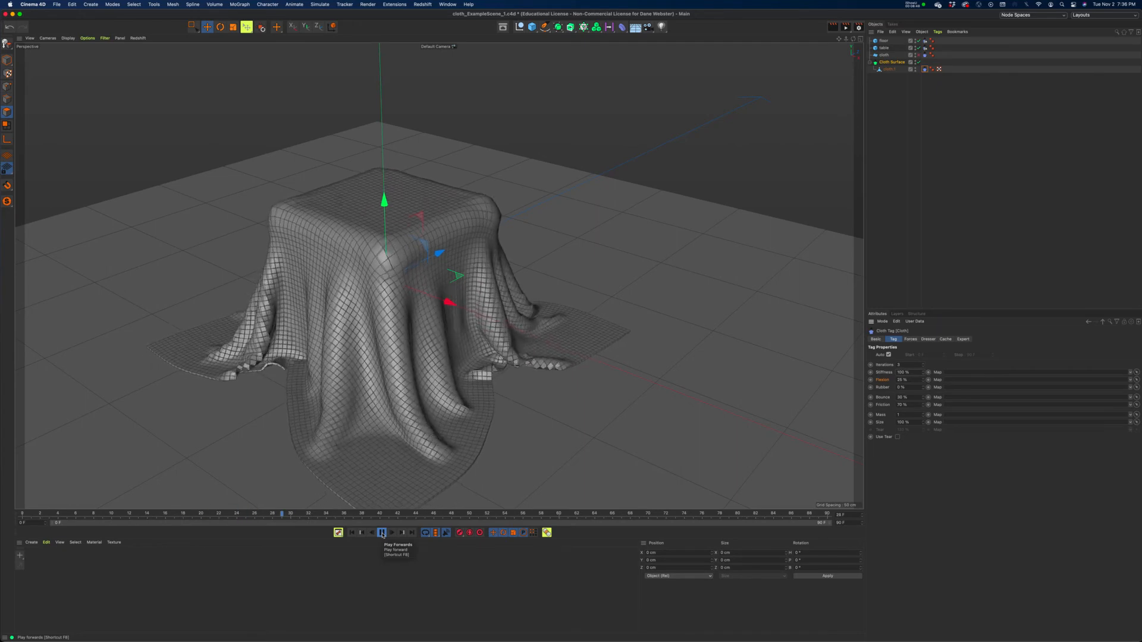
left_click(382, 534)
left_click_drag(255, 381, 532, 370, "alt")
right_click_drag(532, 370, 312, 348, "alt")
left_click_drag(312, 348, 381, 401, "alt")
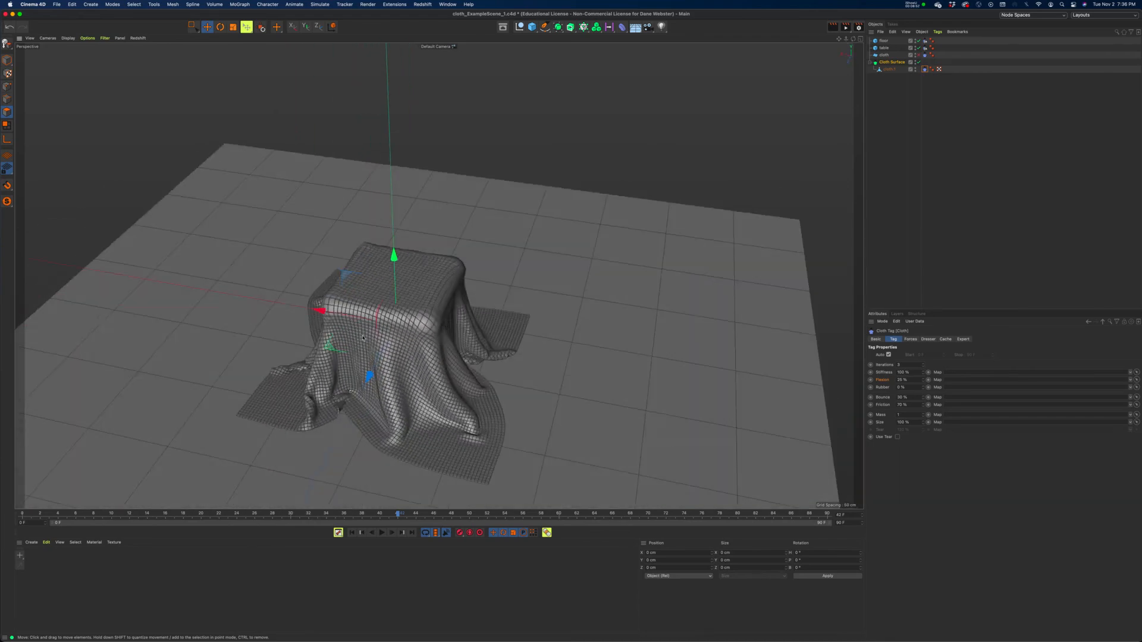
right_click_drag(362, 336, 453, 329, "alt")
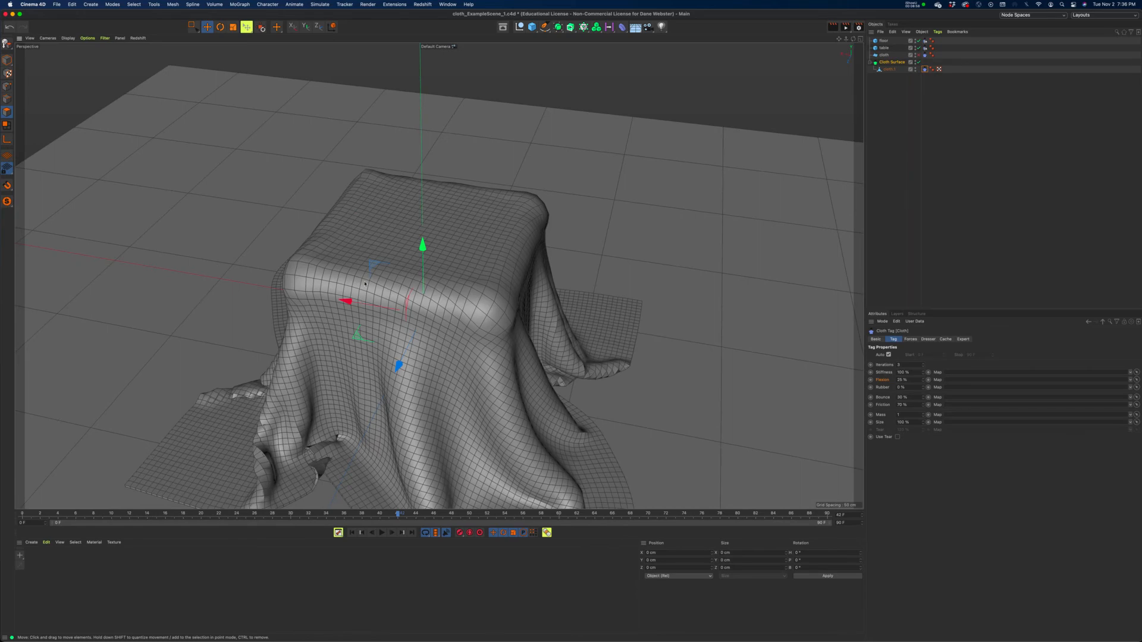
left_click_drag(357, 326, 430, 296, "alt")
middle_click_drag(430, 296, 468, 211, "alt")
mouse_move(402, 338)
left_mouse_down("alt")
mouse_move(408, 360)
mouse_move(404, 349)
left_mouse_up("alt")
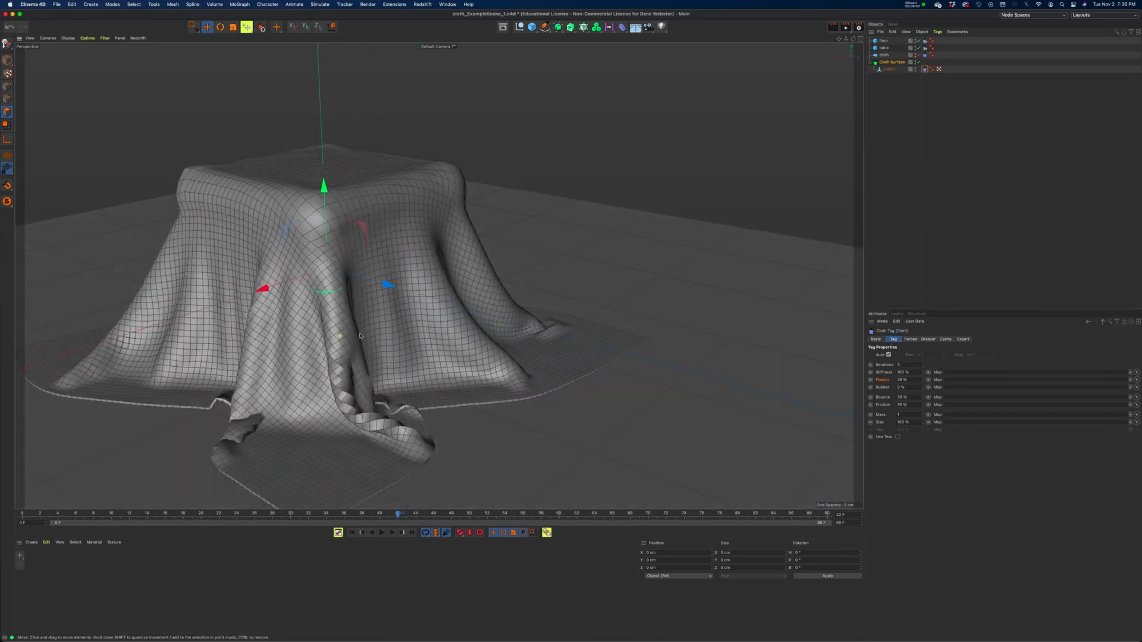
Step: Disable the Cloth Surface and examine the unsmoothed cloth mesh around the table's corners and folds
left_click(919, 62)
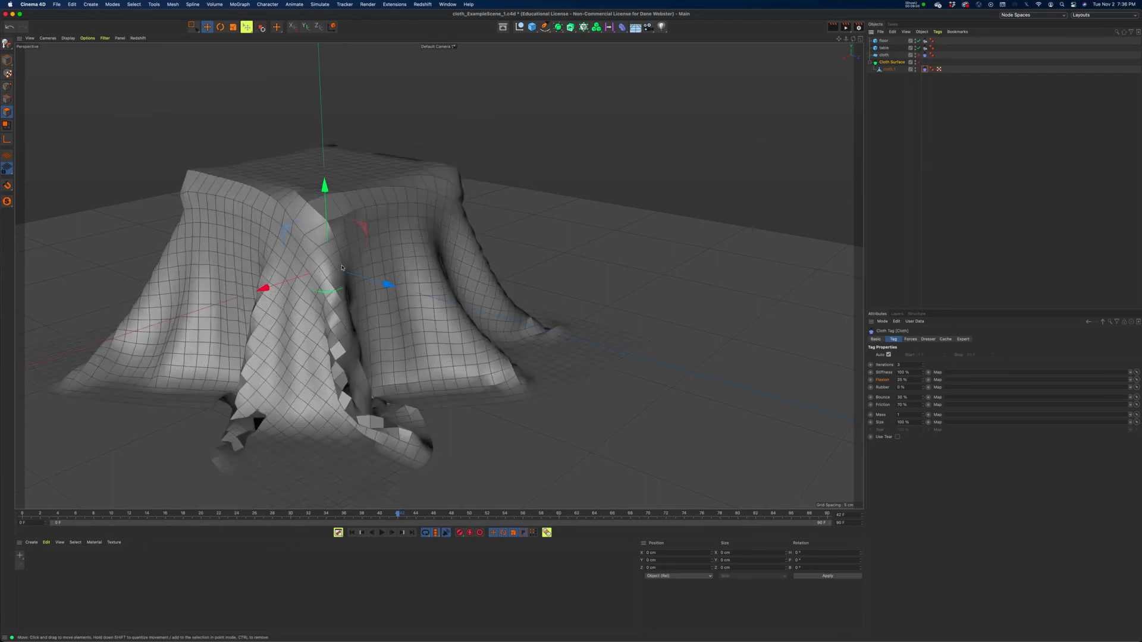
left_click_drag(249, 381, 328, 382, "alt")
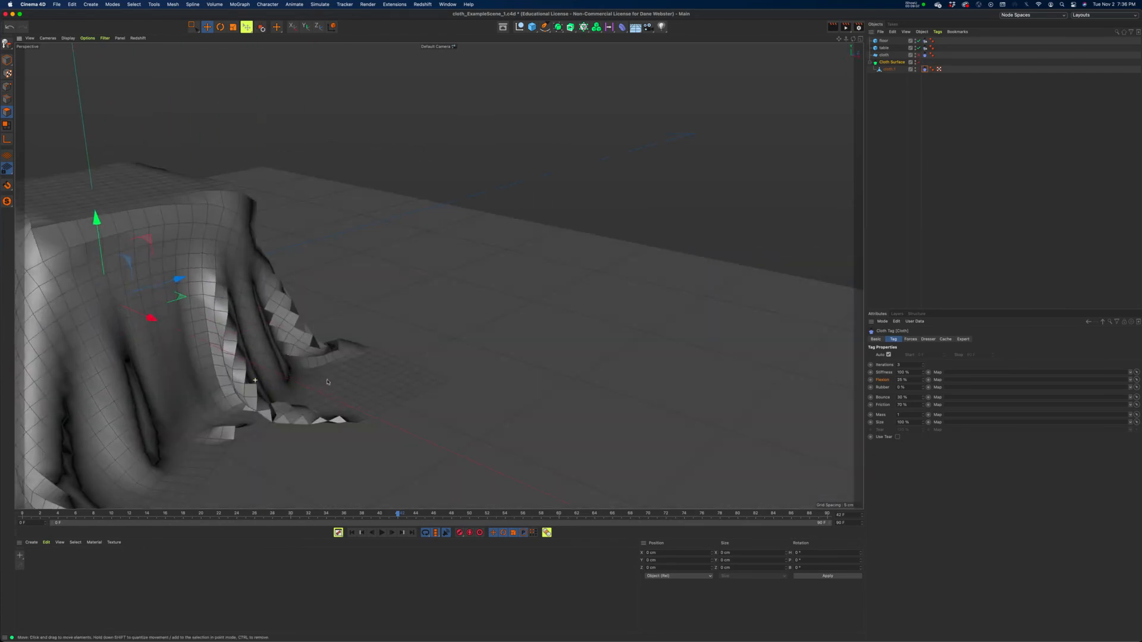
middle_click_drag(357, 292, 586, 250, "alt")
left_click_drag(342, 376, 292, 377, "alt")
left_click_drag(394, 310, 410, 373, "alt")
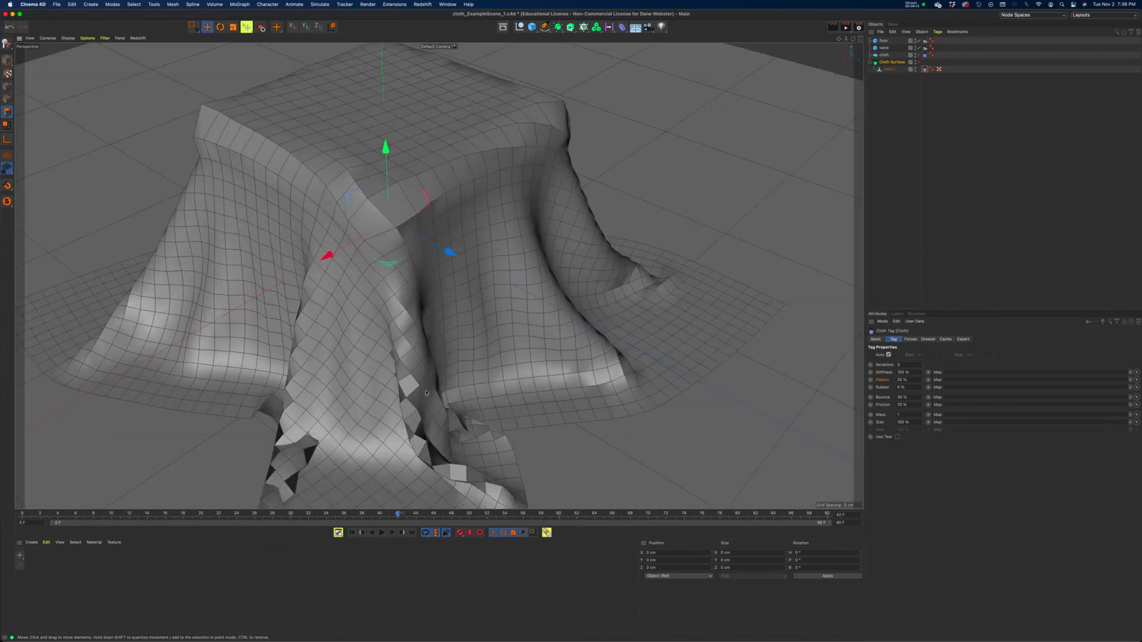
left_click_drag(519, 359, 558, 395, "alt")
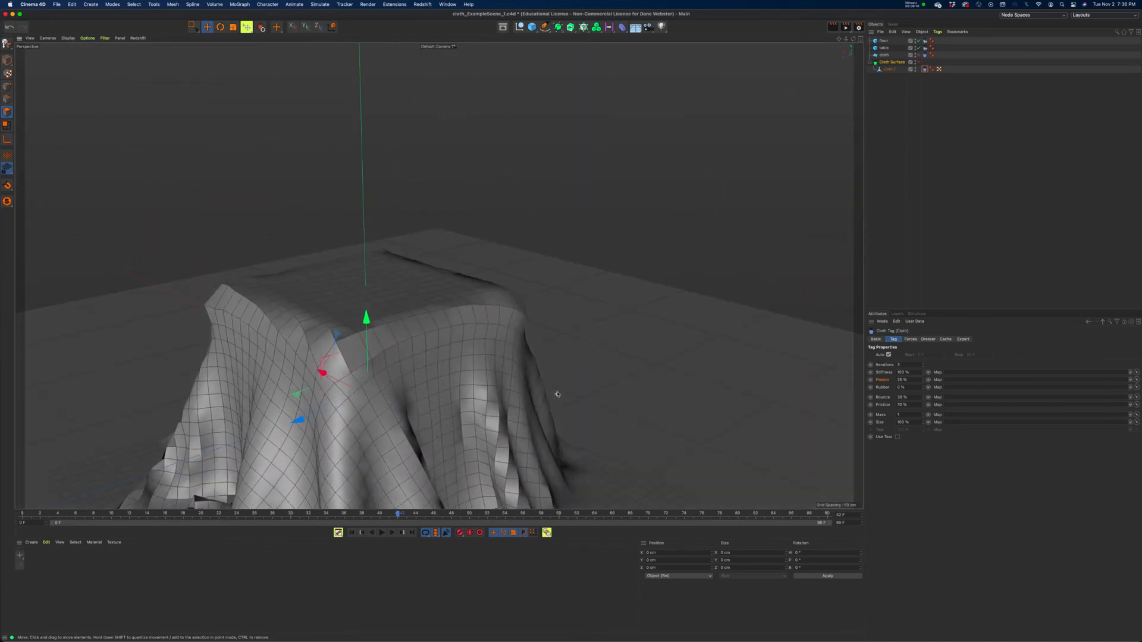
Step: Re-enable the Cloth Surface and inspect the smoothed, thickened drape for comparison
left_click(919, 61)
mouse_move(359, 337)
left_mouse_down("alt")
mouse_move(438, 273)
mouse_move(417, 298)
mouse_move(355, 319)
left_mouse_up("alt")
middle_click_drag(443, 283, 372, 150, "alt")
left_click_drag(399, 442, 416, 476, "alt")
right_click_drag(417, 475, 363, 467, "alt")
left_click_drag(368, 350, 536, 351, "alt")
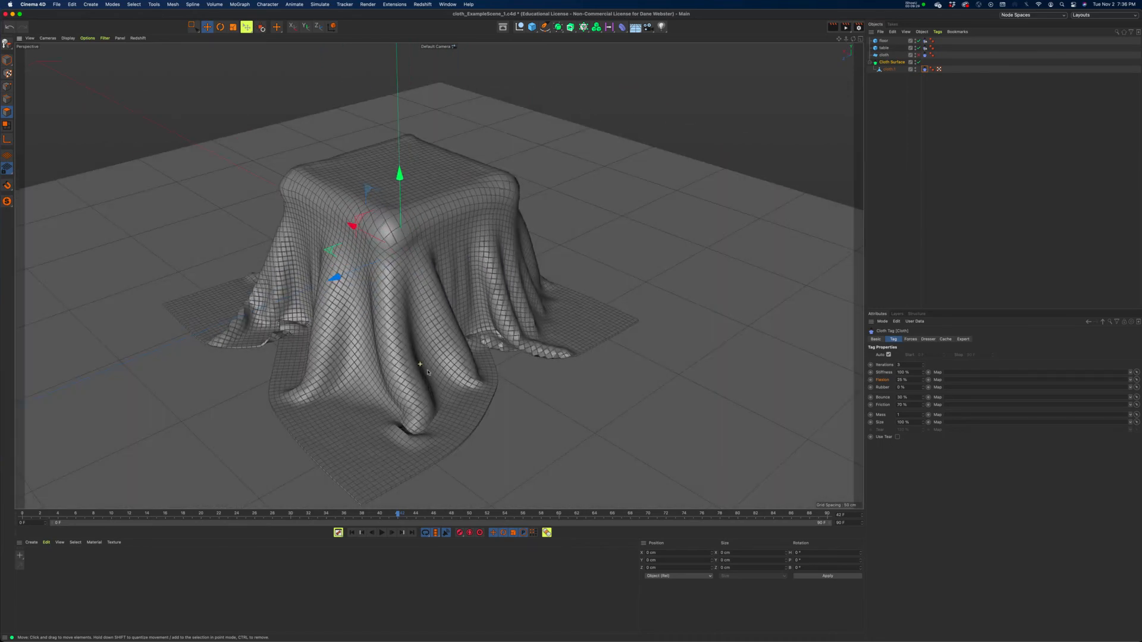
middle_click_drag(405, 309, 438, 275, "alt")
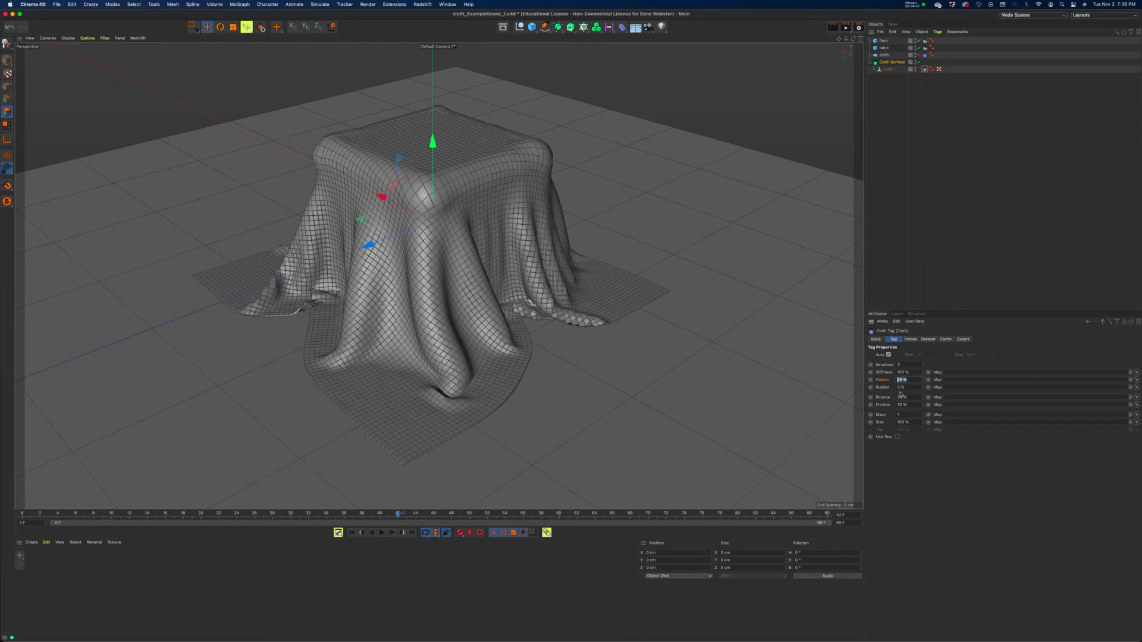
Step: Rewind, set the cloth tag's flexion to 0 %, and run the simulation to test the softer cloth
left_click(351, 533)
left_click_drag(510, 283, 530, 327, "alt")
right_click_drag(545, 323, 510, 331, "alt")
left_click_drag(510, 331, 523, 327, "alt")
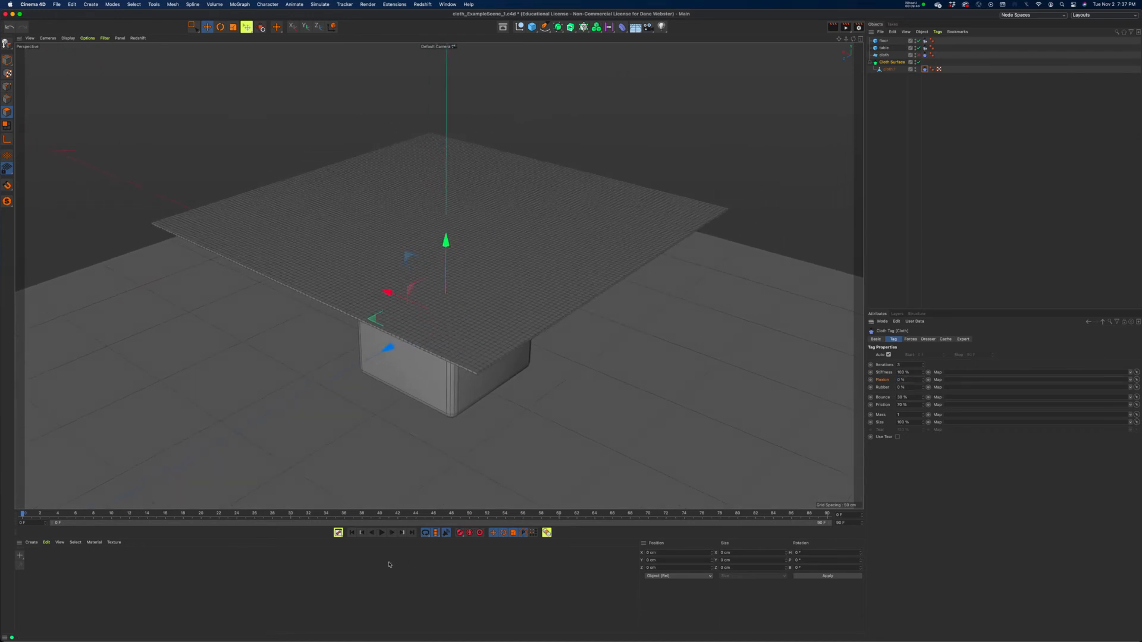
left_click(382, 533)
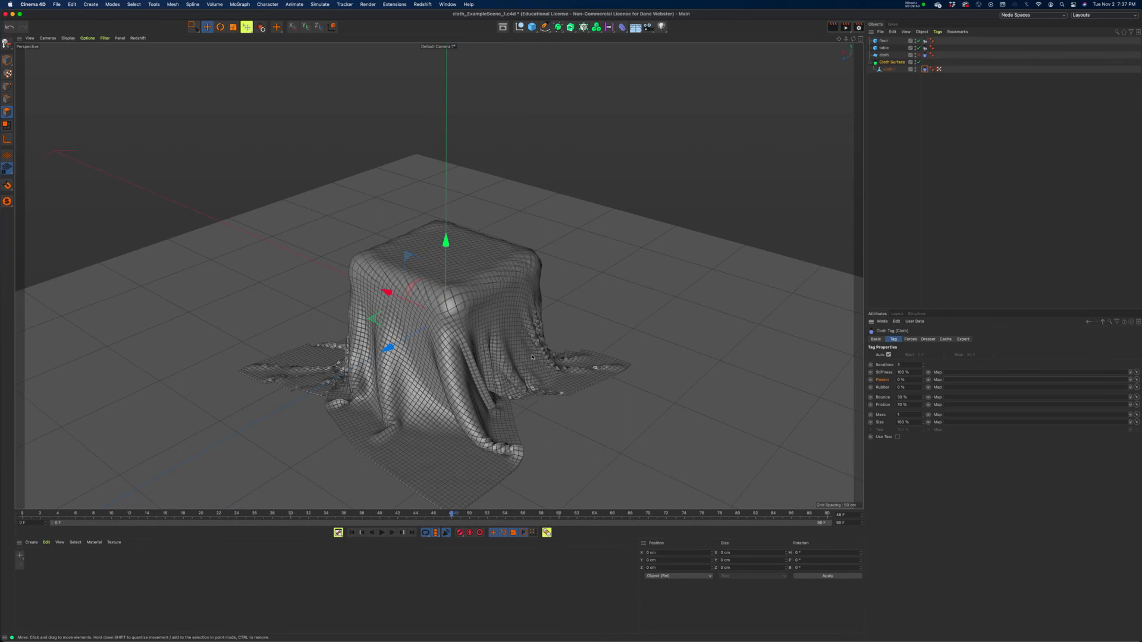
Step: Rewind, set the cloth tag's flexion to 100 %, run the simulation, and inspect the stiffer drape
left_click(351, 533)
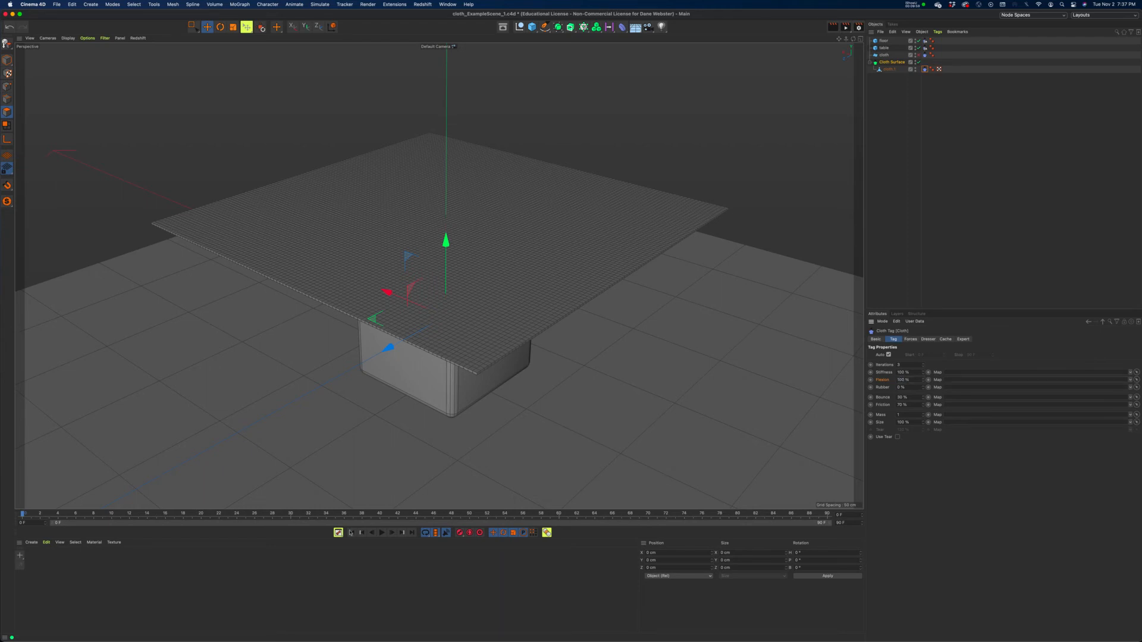
left_click(386, 532)
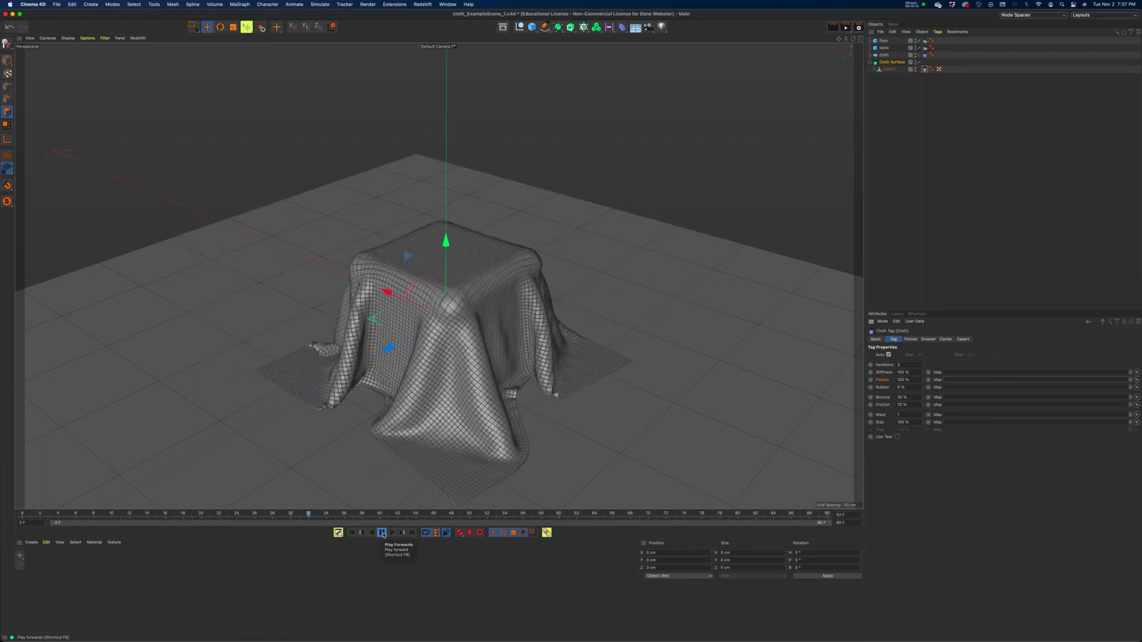
left_click(383, 533)
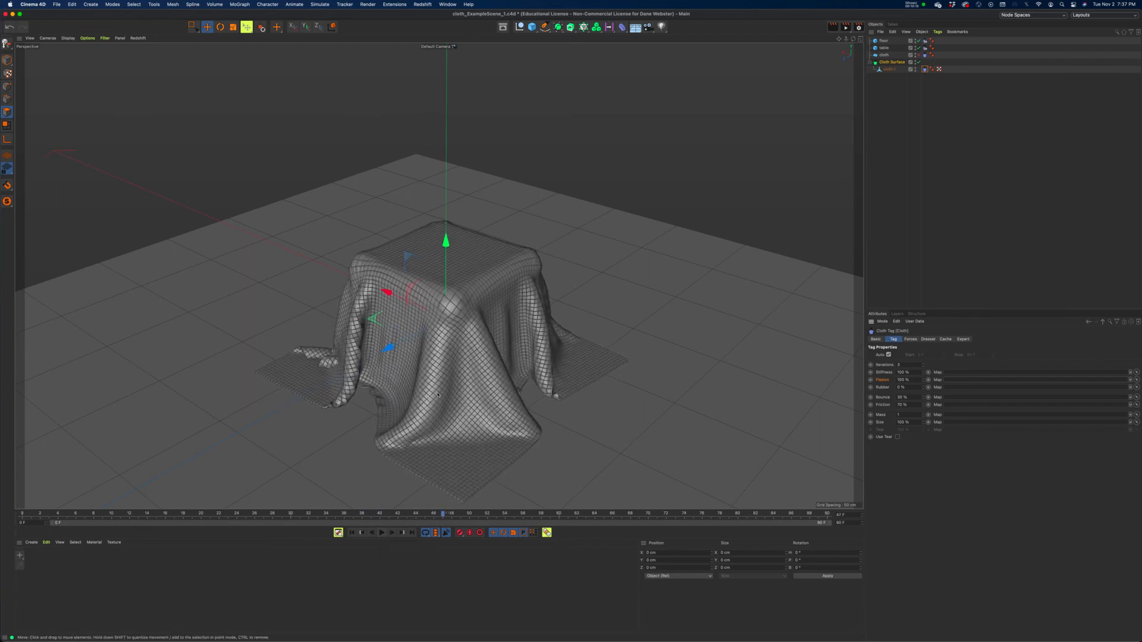
left_click_drag(384, 424, 601, 420, "alt")
middle_click_drag(308, 428, 391, 426, "alt")
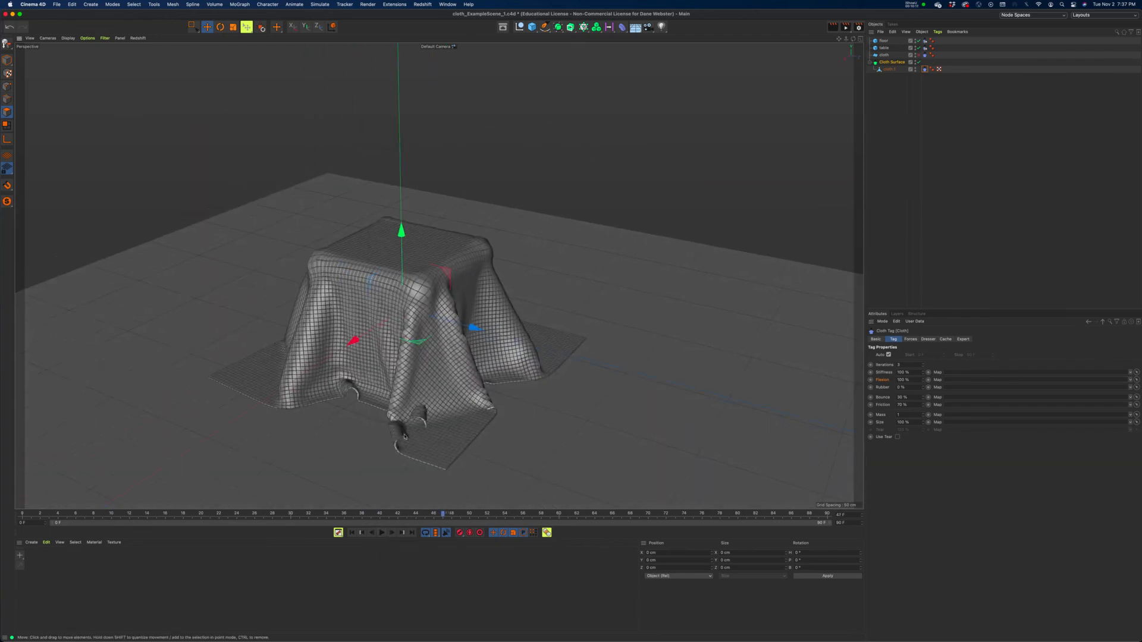
Step: Set the cloth tag's flexion to 80 %, lower its bounce, then rerun the simulation and view the draped cloth
left_click(918, 379)
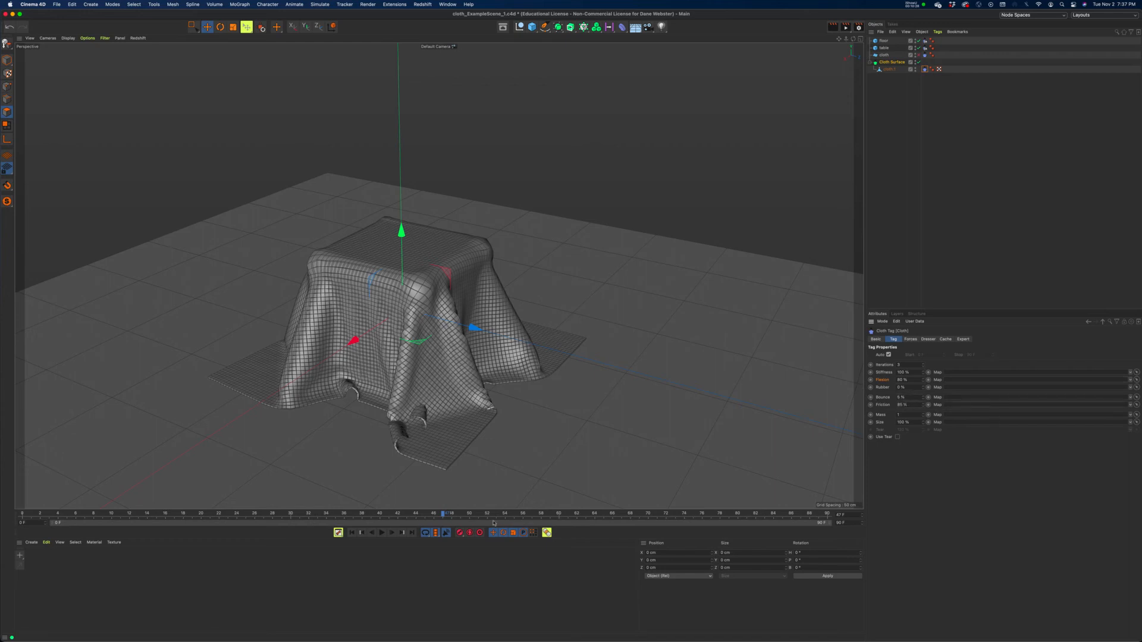
left_click(352, 533)
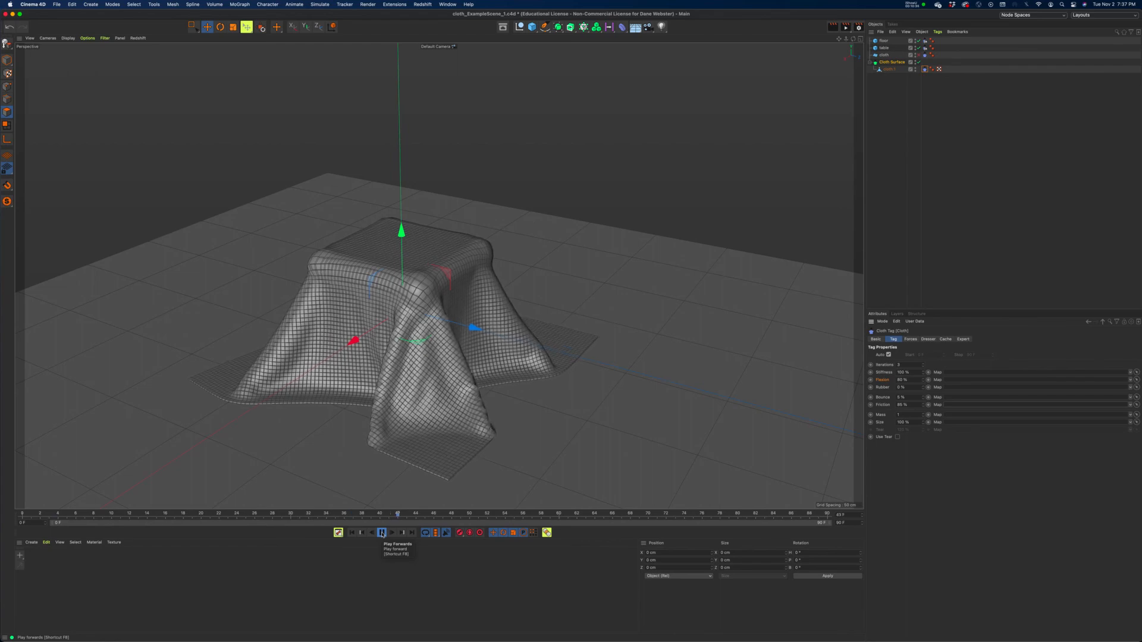
left_click(382, 533)
left_click_drag(443, 354, 574, 352, "alt")
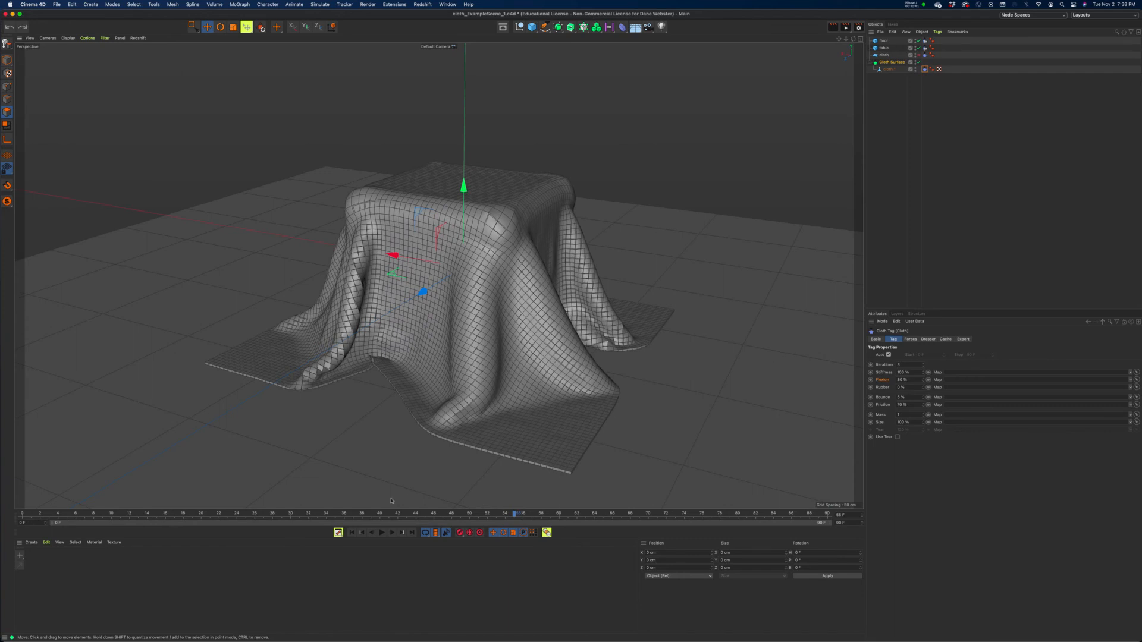
Step: Rewind and replay the simulation with the revised cloth settings from a wider view, stopping once the cloth has settled
left_click(352, 532)
right_click_drag(473, 357, 439, 323, "alt")
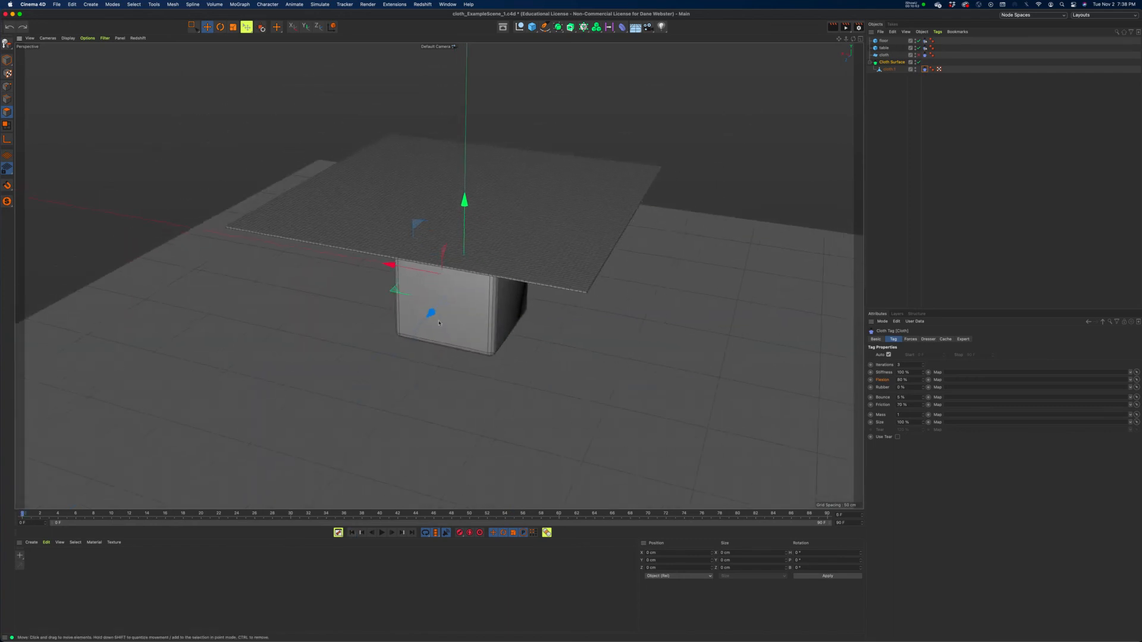
middle_click_drag(439, 323, 428, 345, "alt")
left_click_drag(428, 345, 415, 346, "alt")
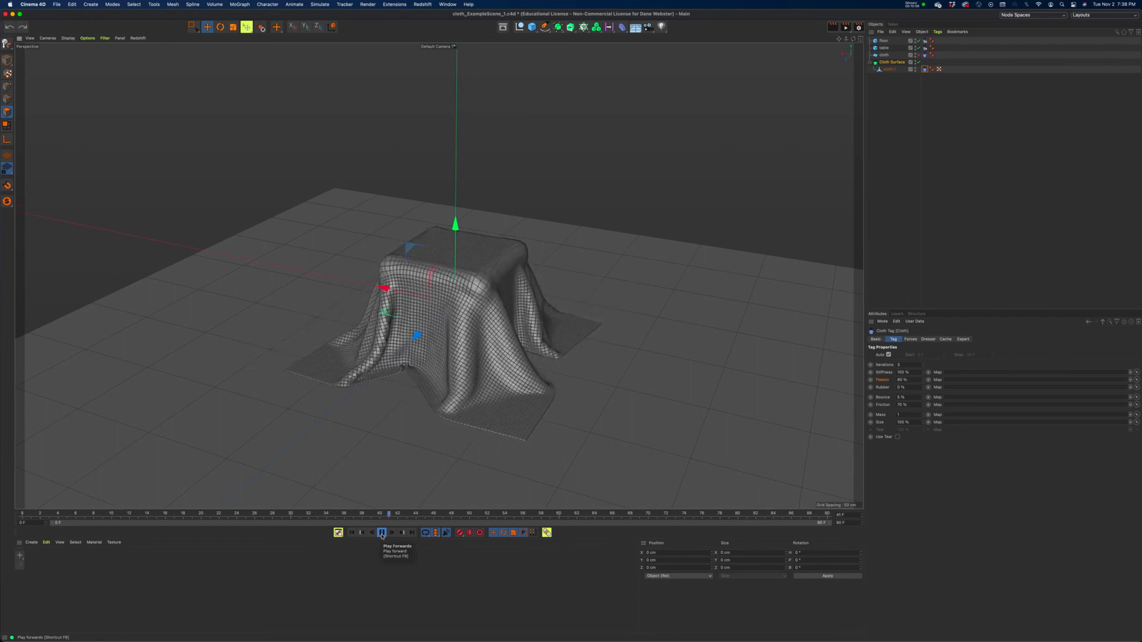
left_click(382, 533)
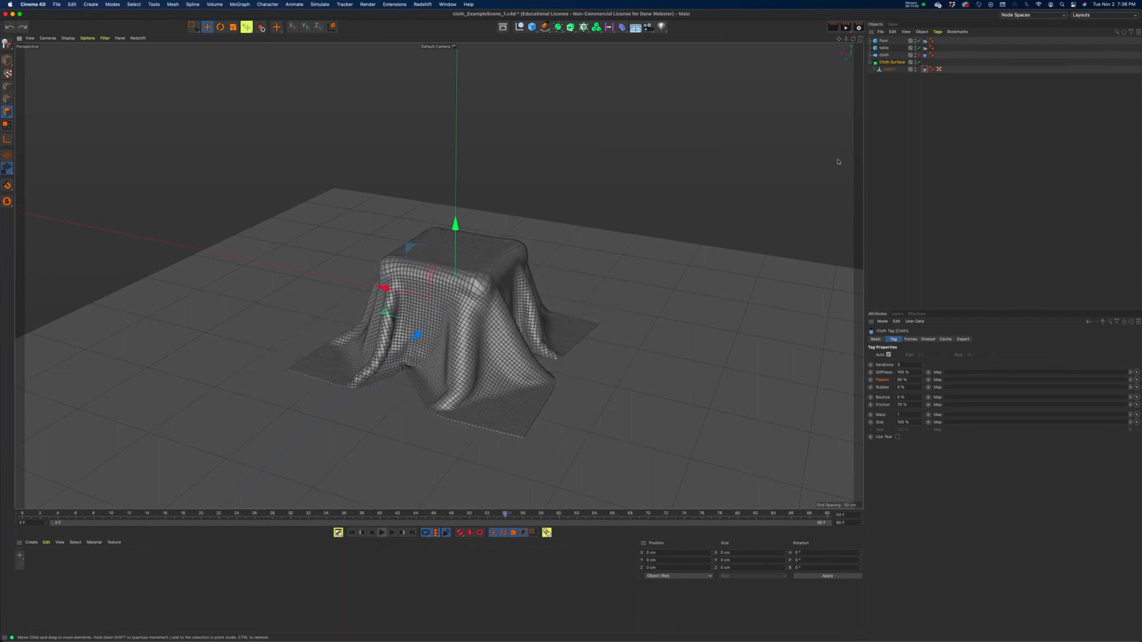
Step: Convert the Cloth Surface's current state into a static object and select the cloth.1 mesh inside the new copy
right_click(888, 70)
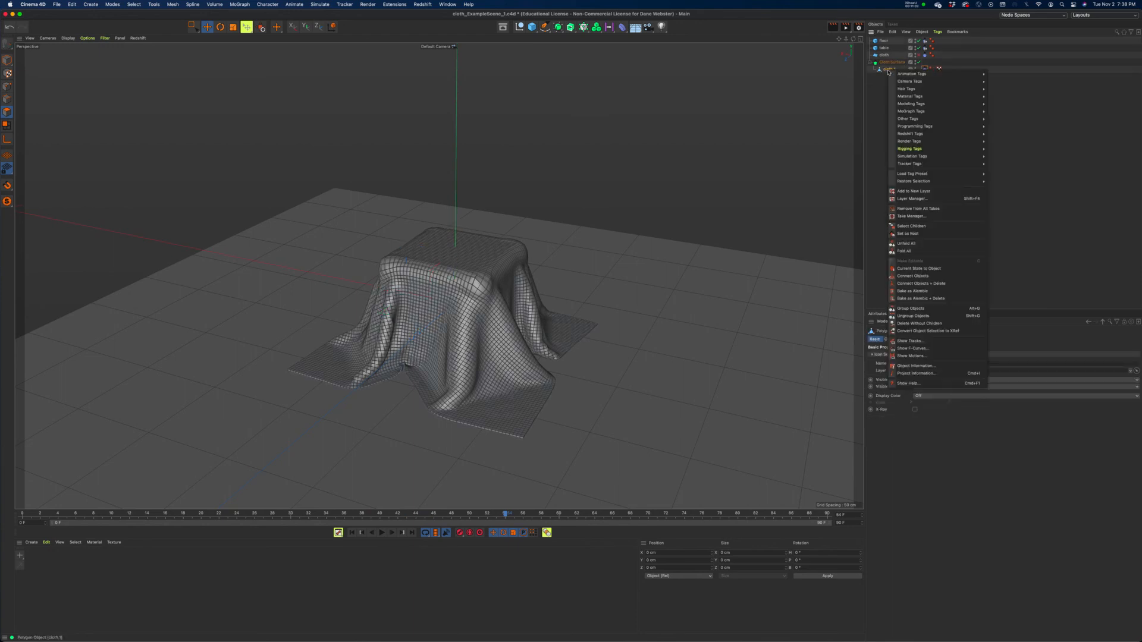
left_click(887, 63)
right_click(887, 62)
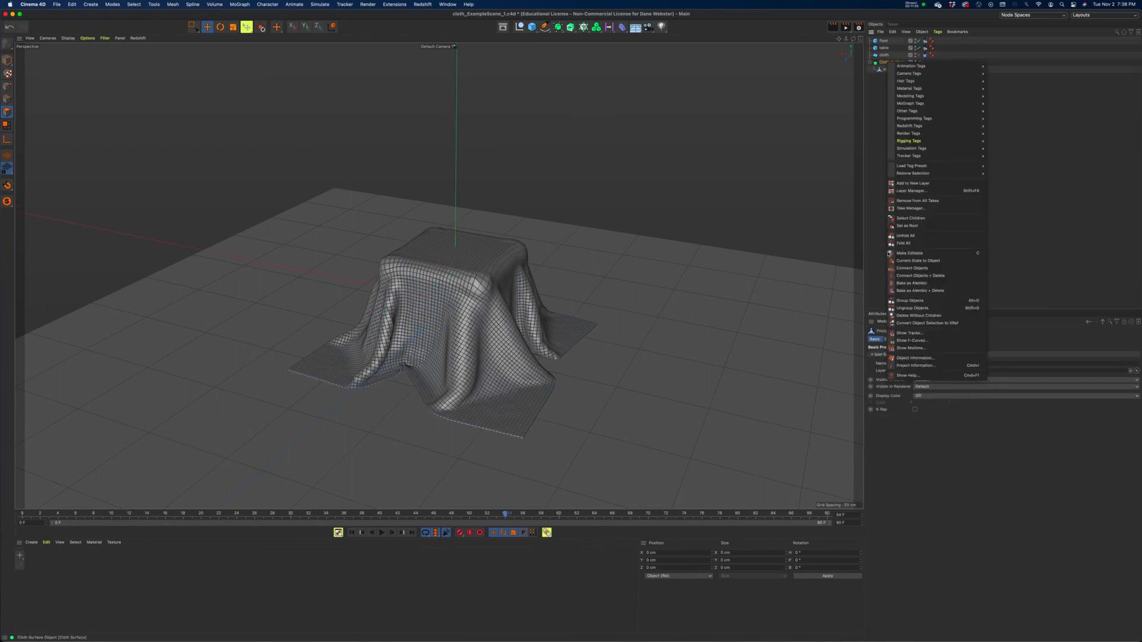
left_click(910, 260)
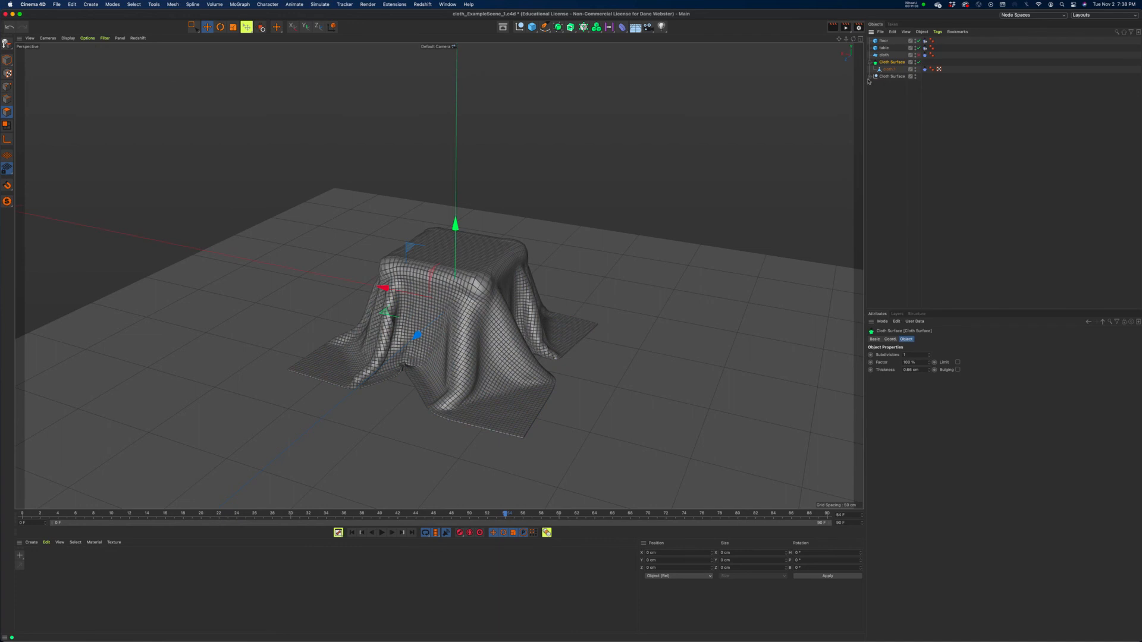
left_click(871, 76)
left_click(887, 84)
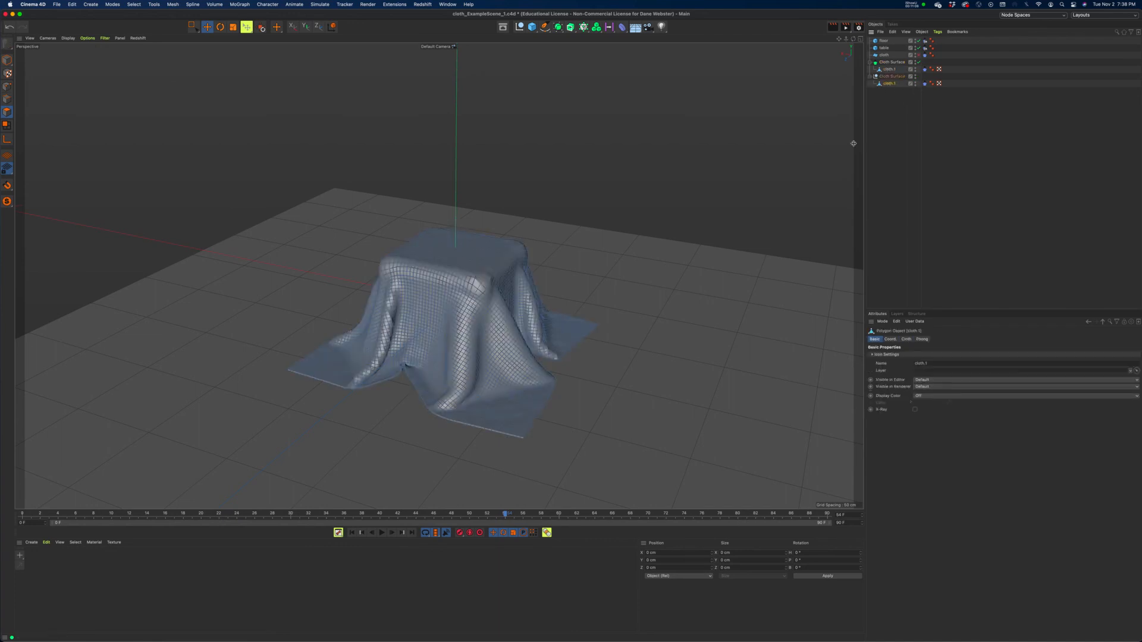
left_click_drag(465, 287, 507, 297, "alt")
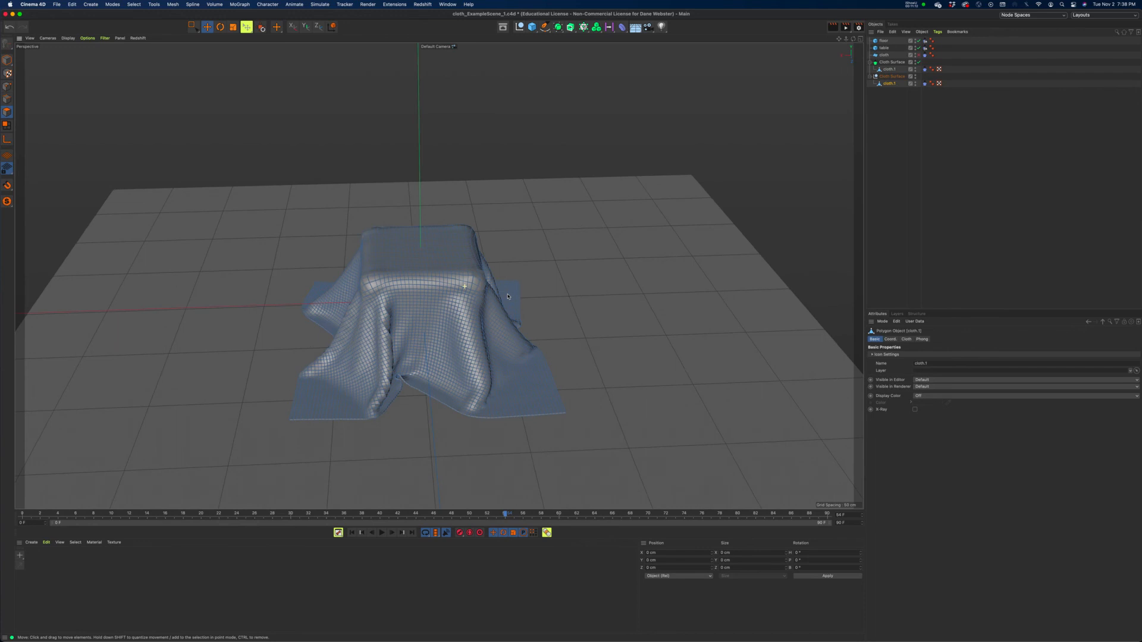
Step: Add a Subdivision Surface, make the copied cloth.1 mesh its child, and delete the copy's cloth tag
left_click(891, 77)
left_click(889, 84)
left_click(558, 27)
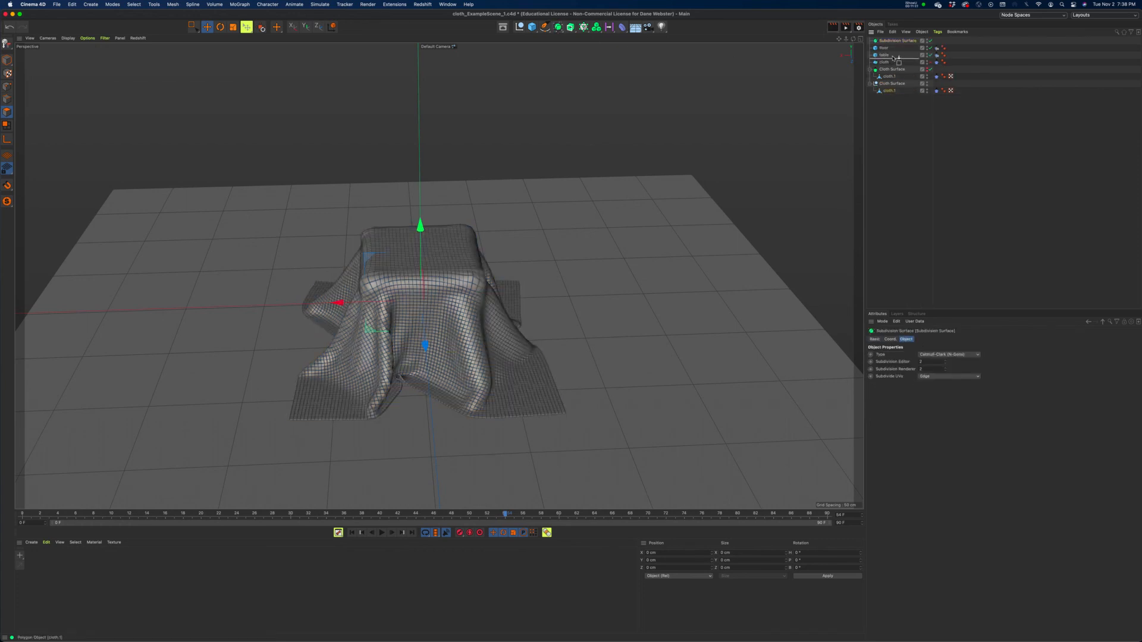
left_click_drag(894, 58, 891, 42)
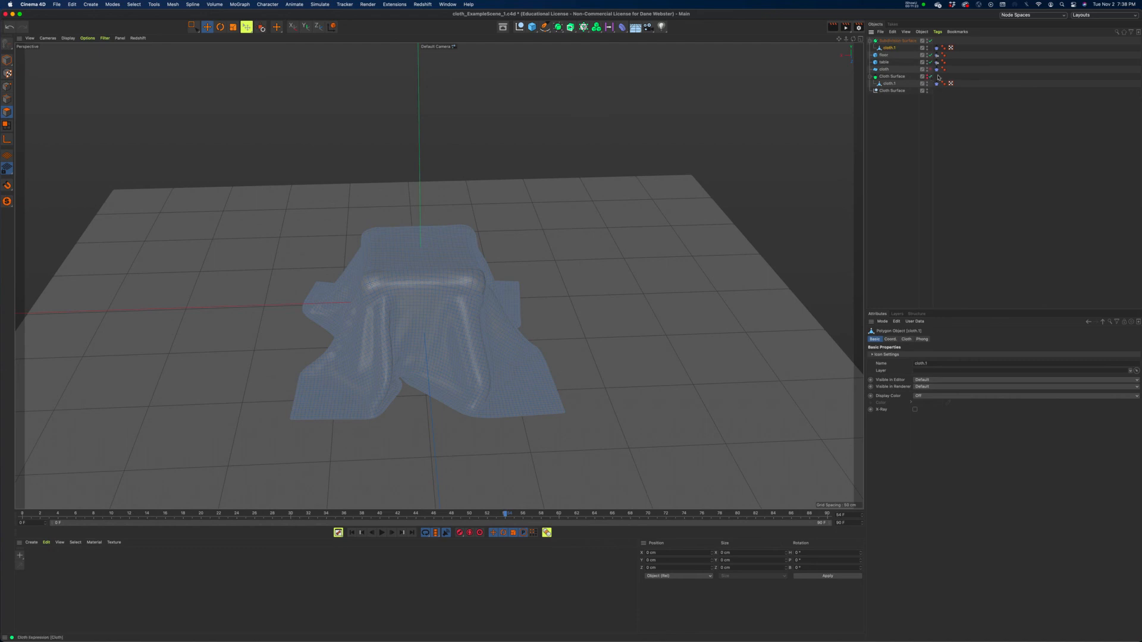
left_click(937, 48)
key("Delete")
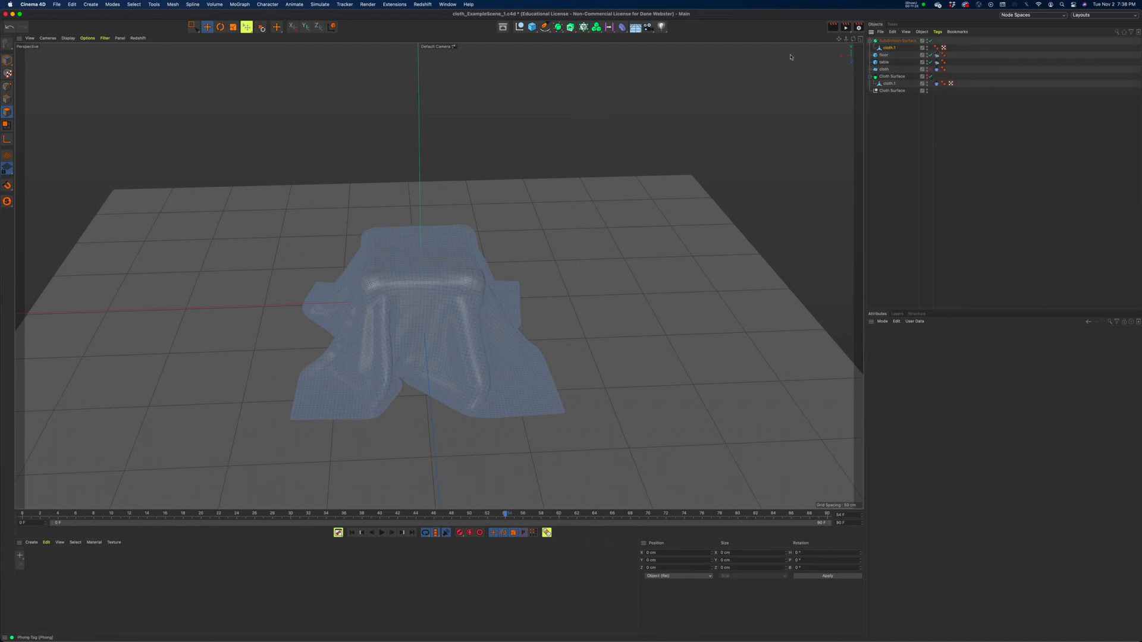
Step: Rewind to the first frame and examine the smoothed static drape around the table's corners and side folds
left_click_drag(481, 277, 456, 302, "alt")
scroll(403, 310, "up", 8)
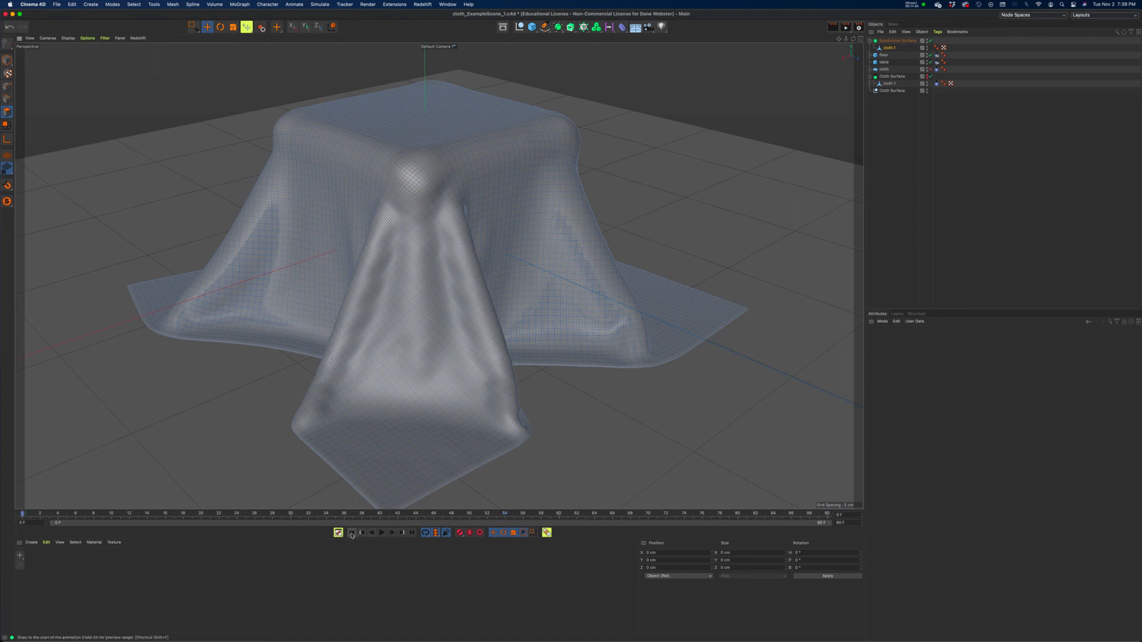
scroll(550, 314, "down", 5)
left_click_drag(545, 316, 461, 344, "alt")
left_click_drag(539, 306, 416, 266, "alt")
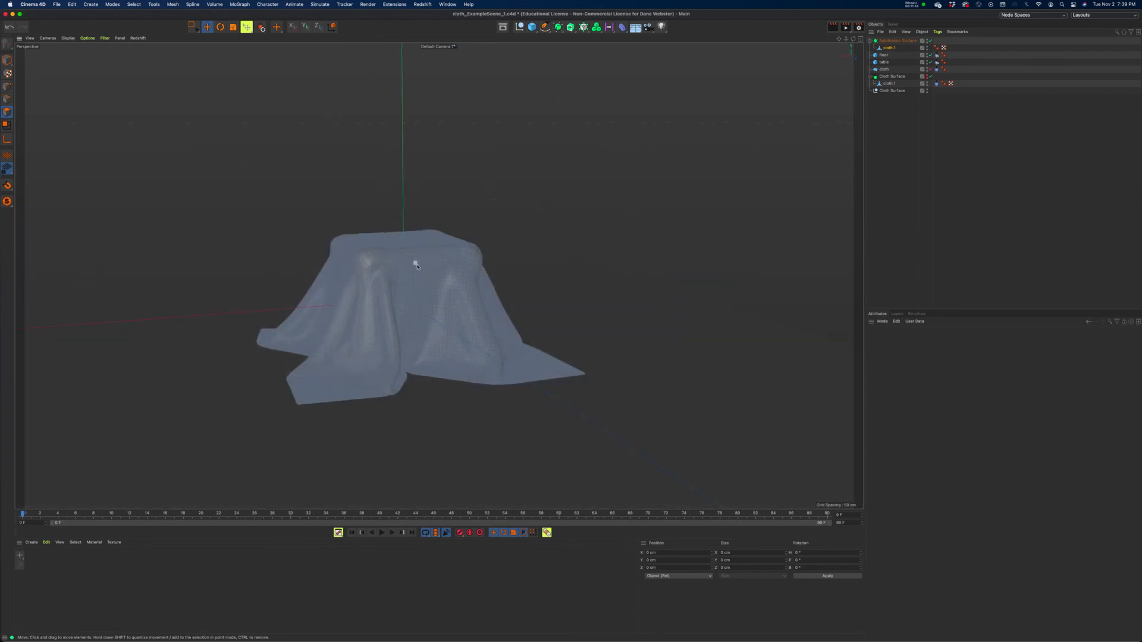
scroll(393, 318, "up", 8)
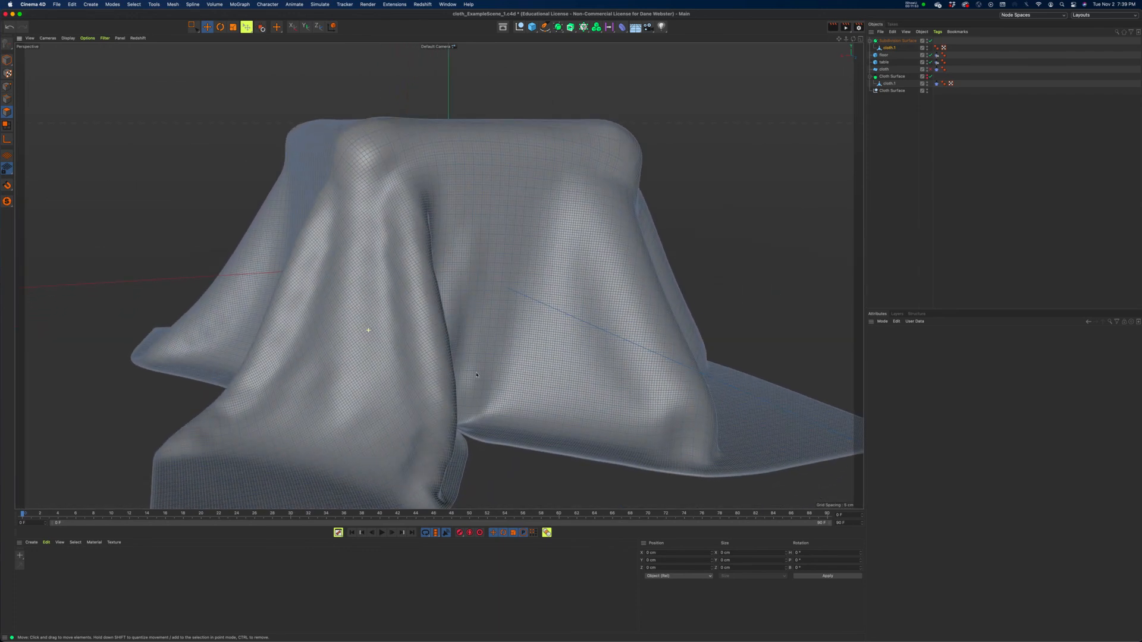
left_click_drag(751, 218, 465, 314, "alt")
left_click_drag(492, 360, 684, 363, "alt")
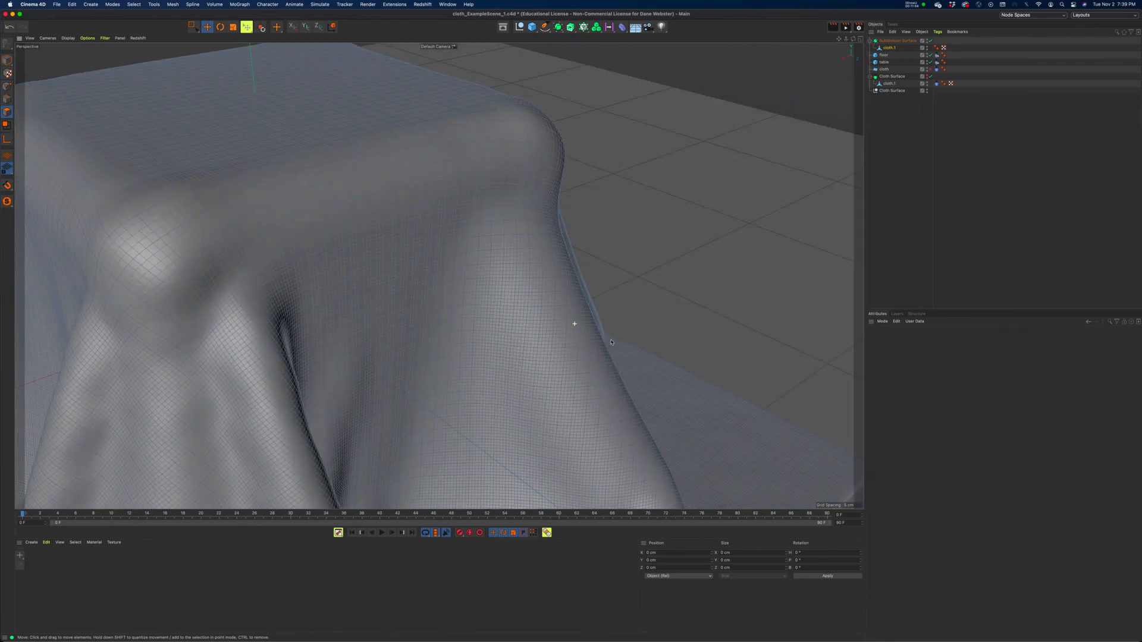
right_click_drag(540, 334, 309, 303, "alt")
middle_click_drag(464, 340, 445, 293, "alt")
left_click_drag(445, 293, 394, 274, "alt")
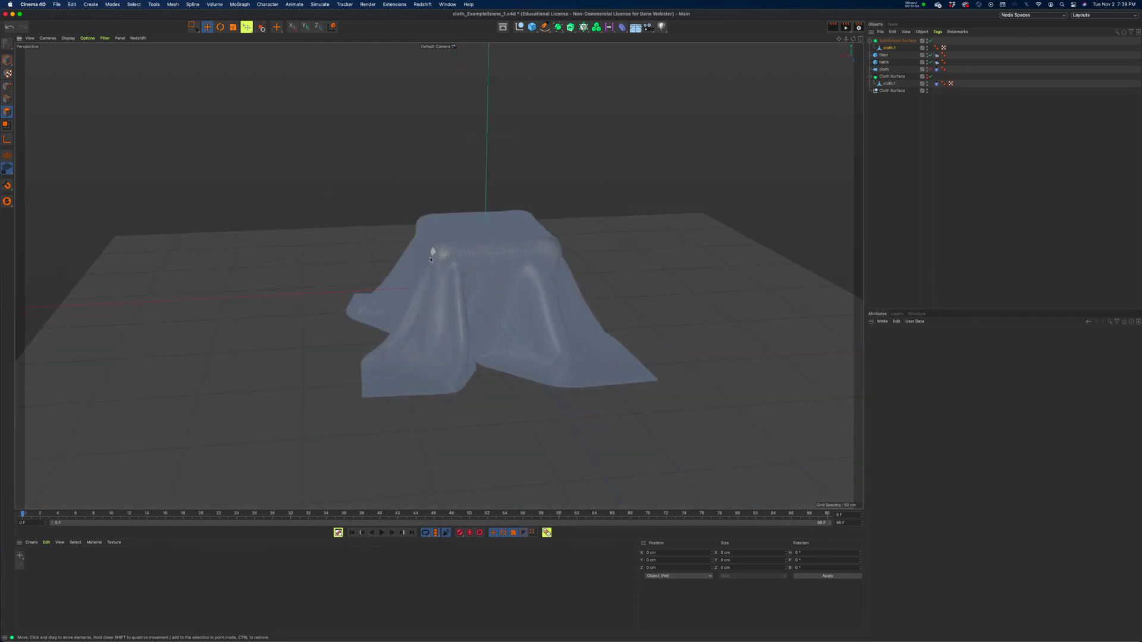
left_click_drag(447, 254, 335, 262, "alt")
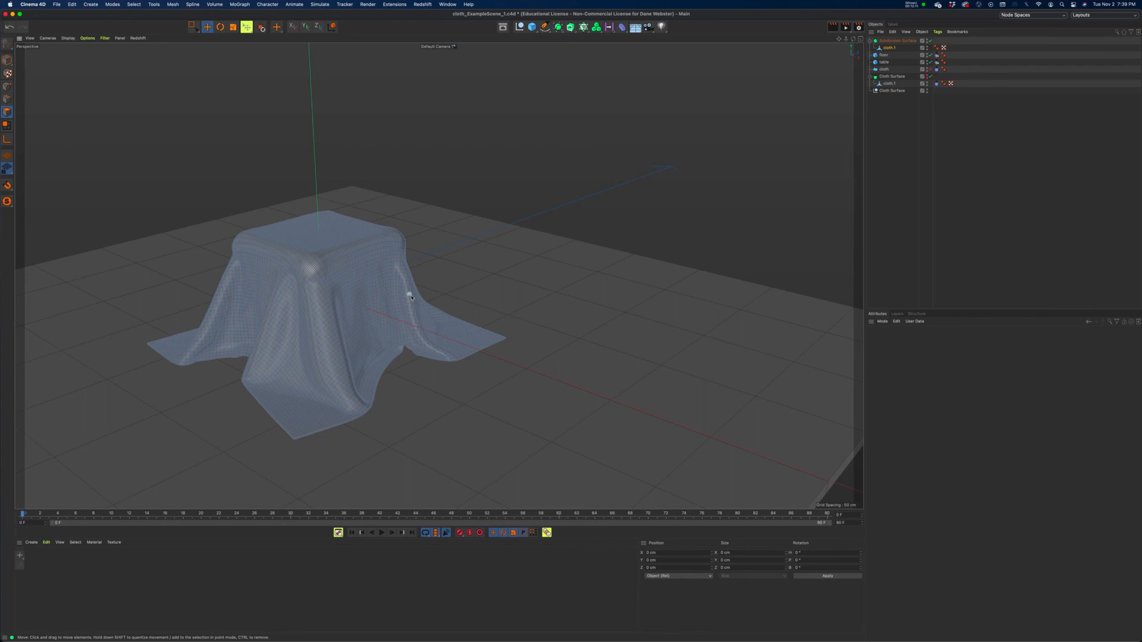
Step: Examine the subdivided cloth's lower folds and hem near the floor up close, then the whole drape
middle_click_drag(411, 297, 567, 282, "alt")
left_click_drag(567, 283, 555, 286, "alt")
right_click_drag(553, 288, 596, 297, "alt")
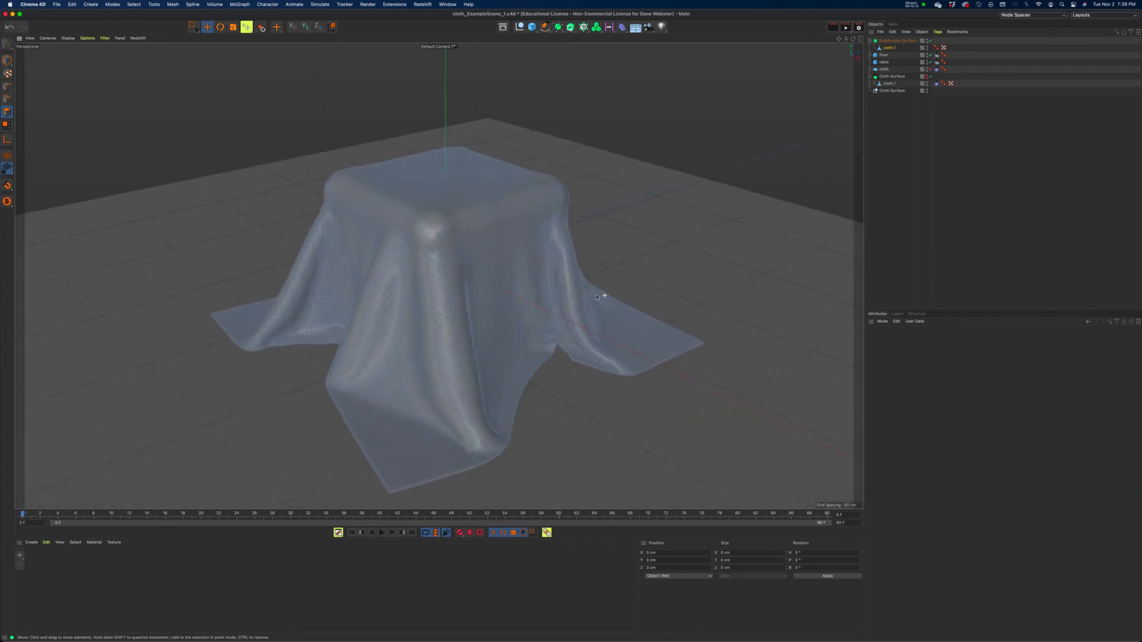
scroll(596, 297, "up", 10)
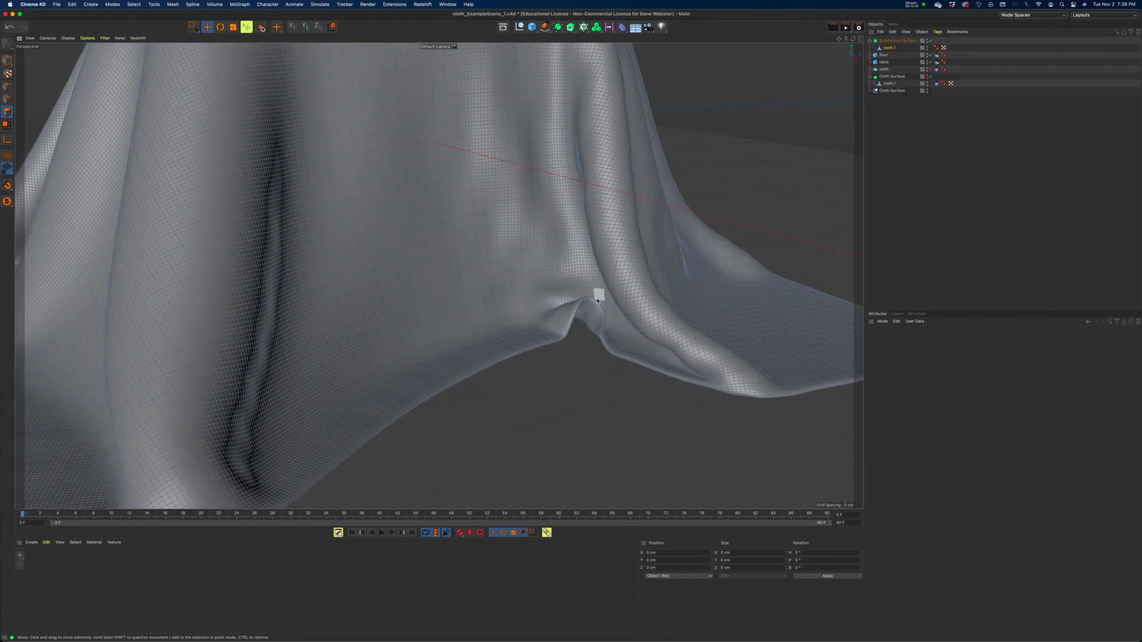
left_click_drag(610, 321, 612, 322, "alt")
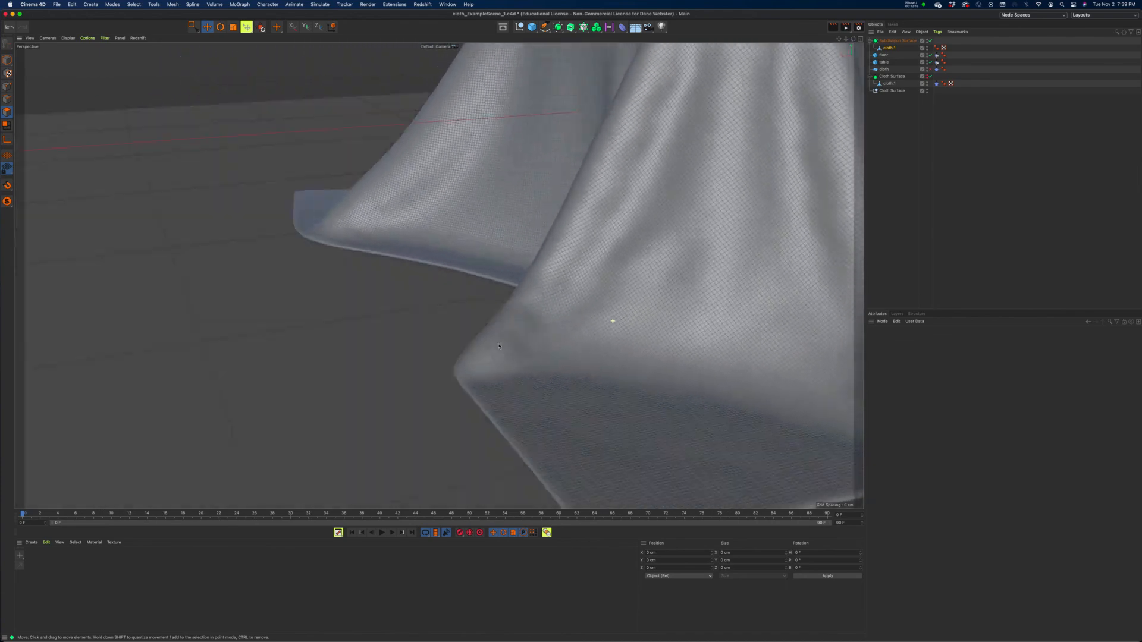
right_click_drag(540, 335, 238, 333, "alt")
middle_click_drag(466, 323, 349, 318, "alt")
left_click_drag(423, 314, 446, 289, "alt")
right_click_drag(461, 300, 580, 309, "alt")
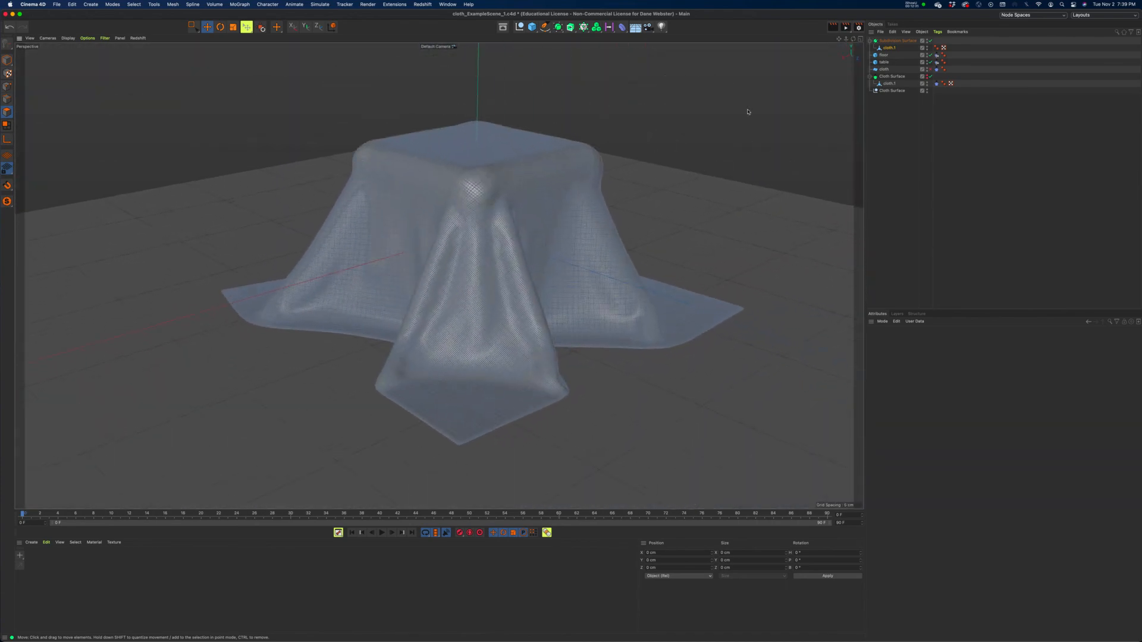